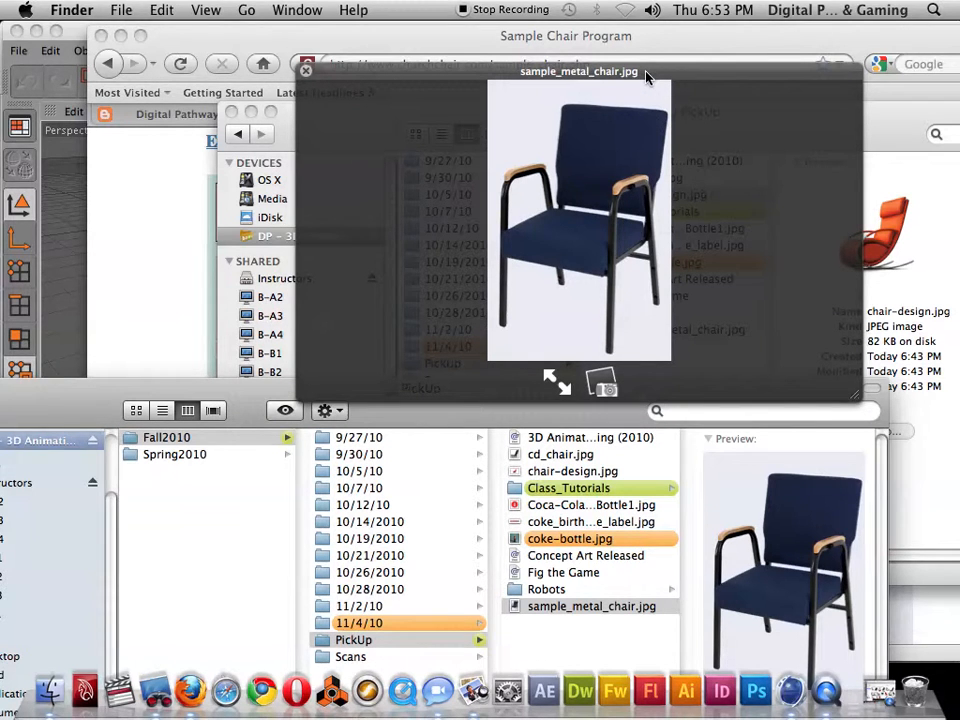
- Examine the reference photos sample_metal_chair.jpg and chair-design.jpg in the PickUp folder
drag(817, 72, 565, 50)
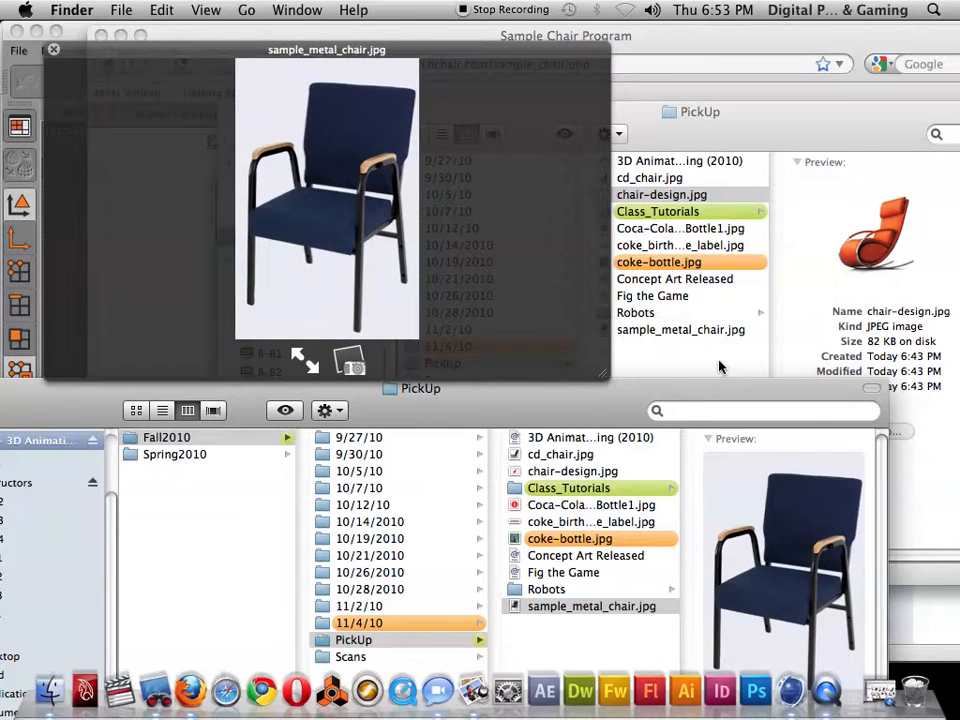
click(648, 189)
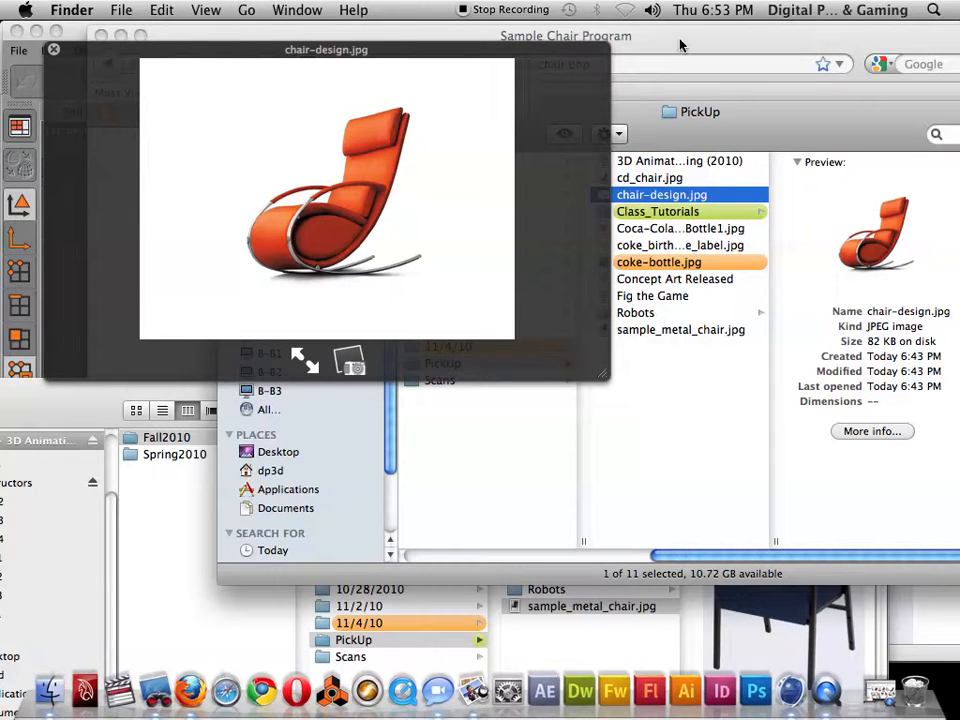
- Switch to CINEMA 4D and add a Circle spline to the empty scene
key(super+Tab)
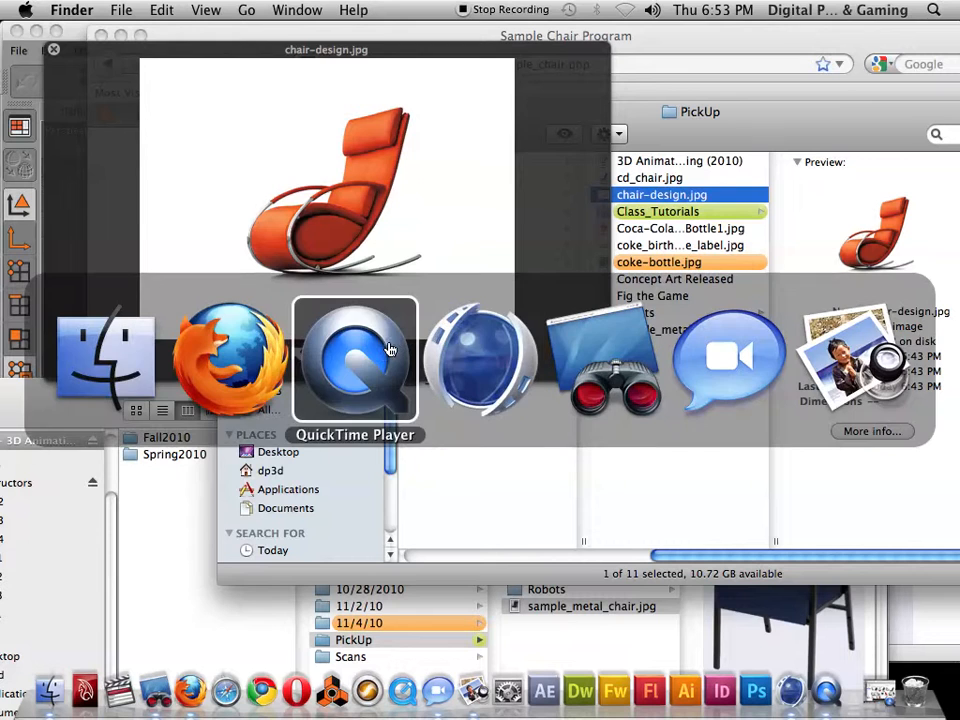
click(491, 388)
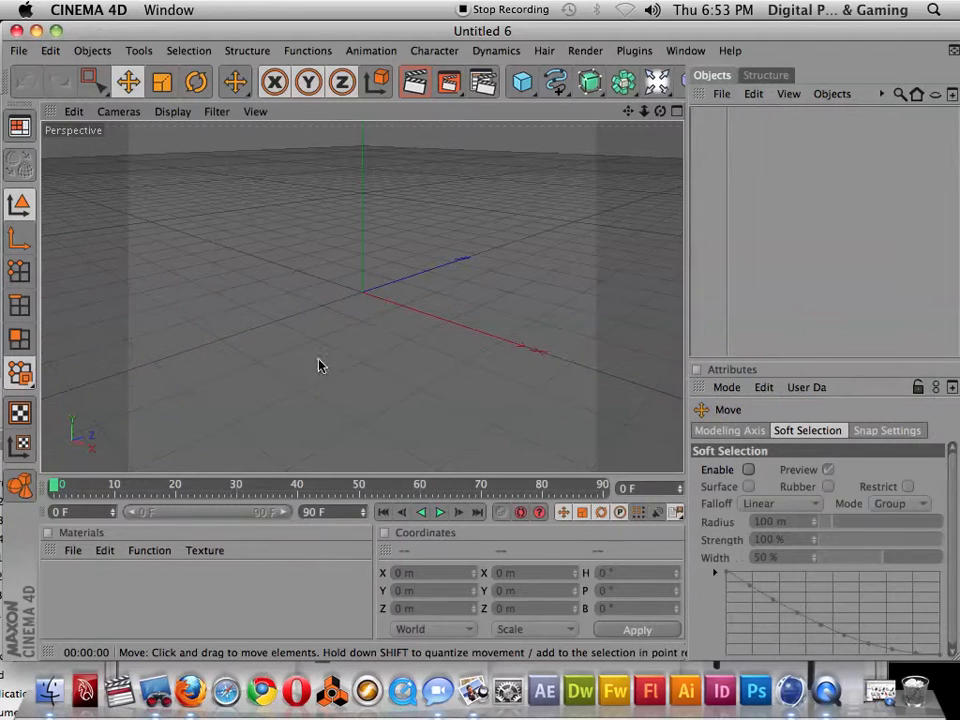
click(558, 88)
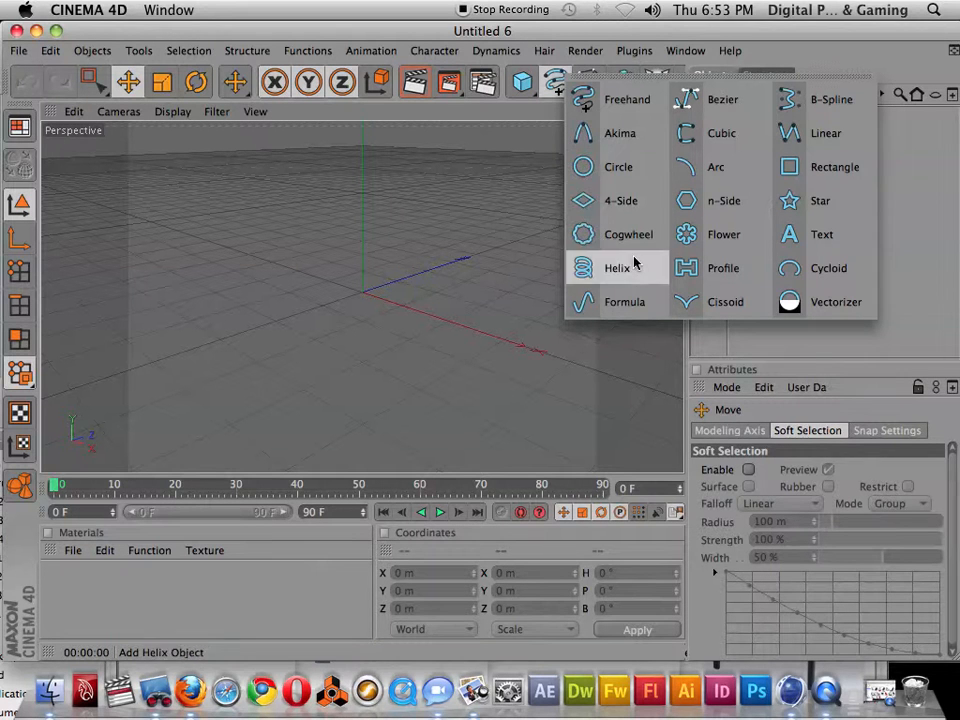
click(639, 179)
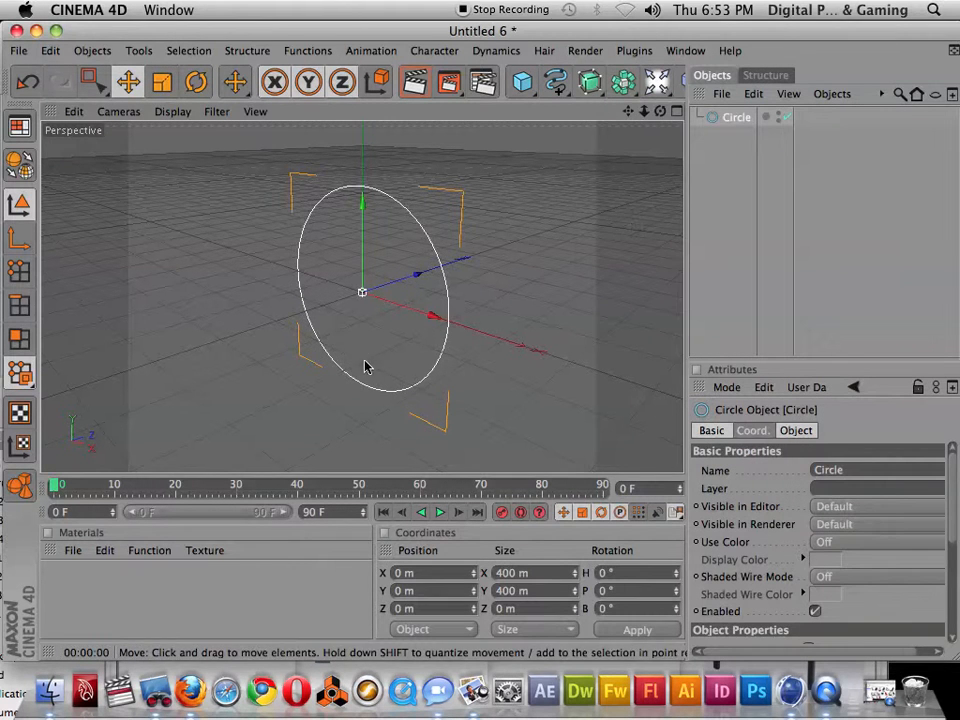
- In the Right view, start an Akima spline at the circle's center and extend it along the Z axis to about 1177 m
middle_click(535, 408)
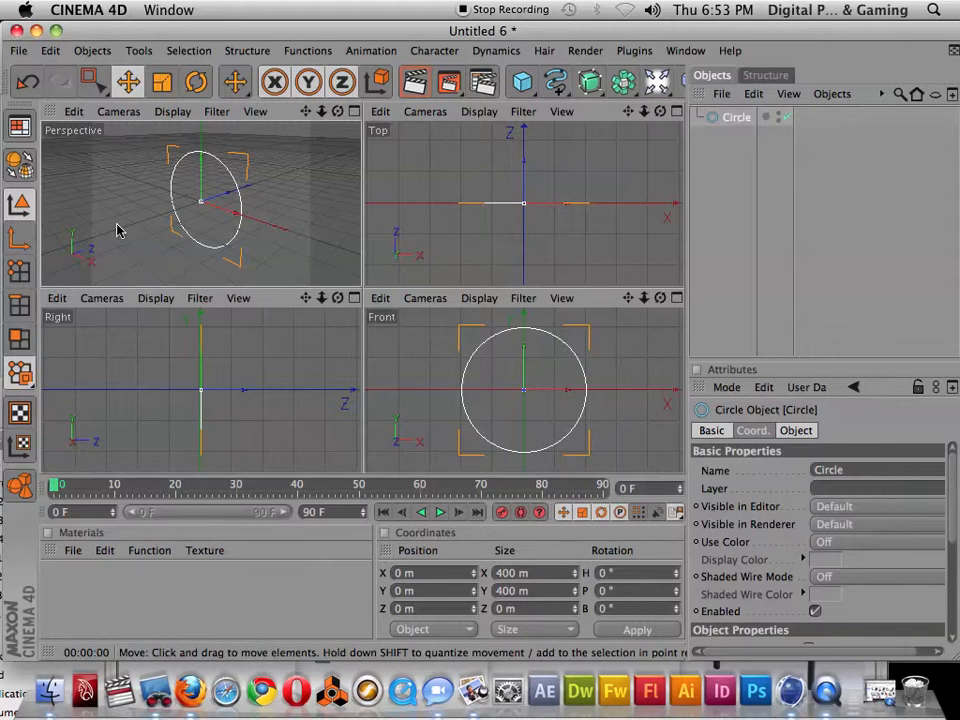
middle_click(285, 405)
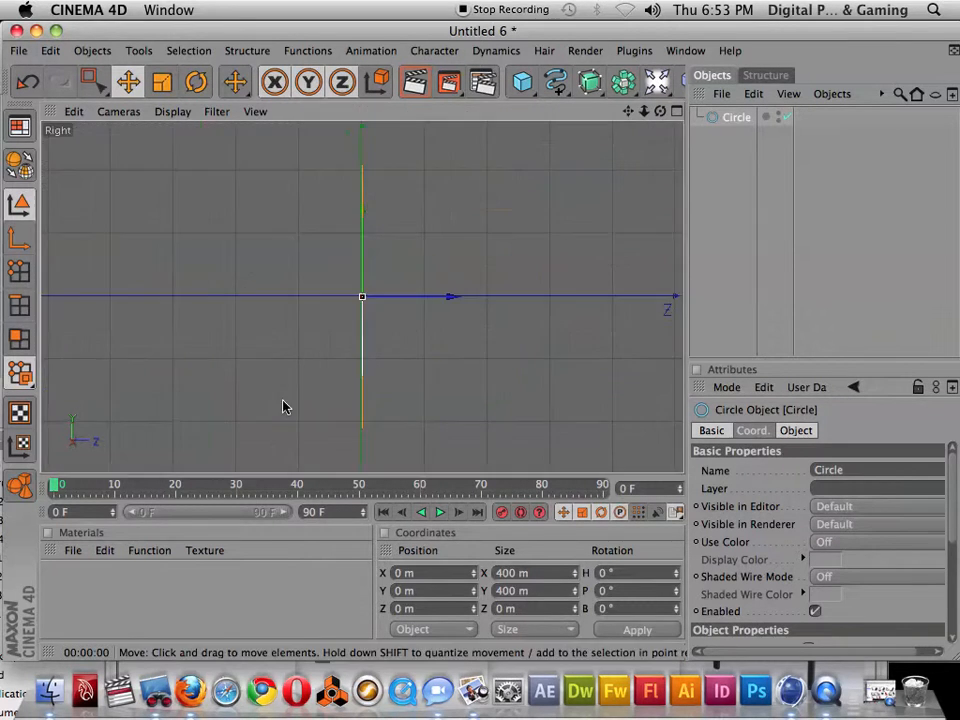
scroll(440, 332, down, 3)
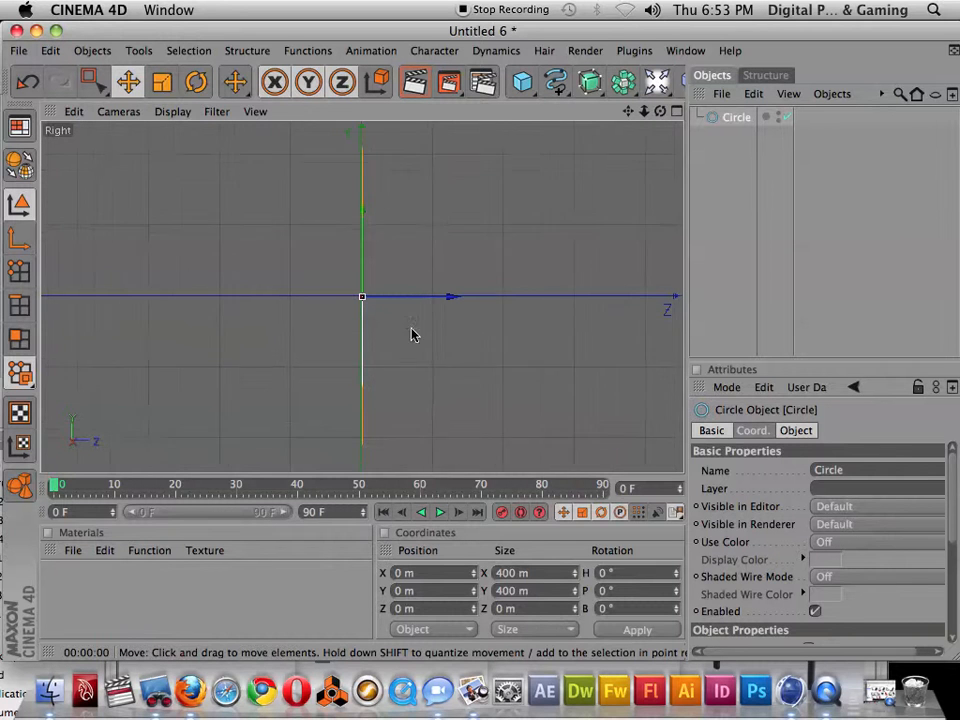
scroll(464, 330, down, 2)
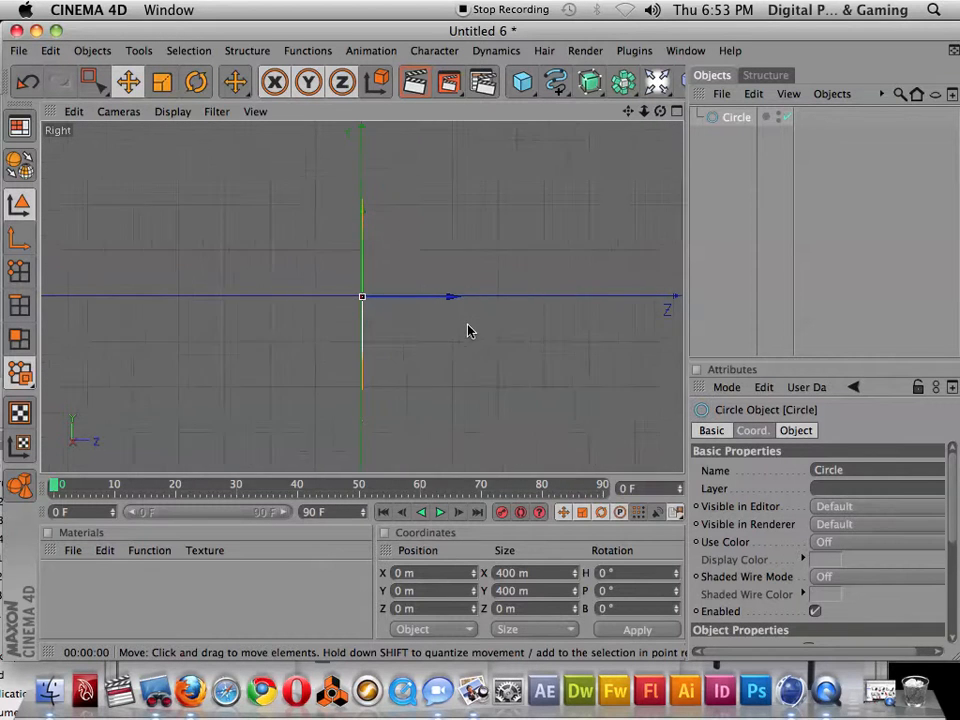
scroll(533, 348, down, 3)
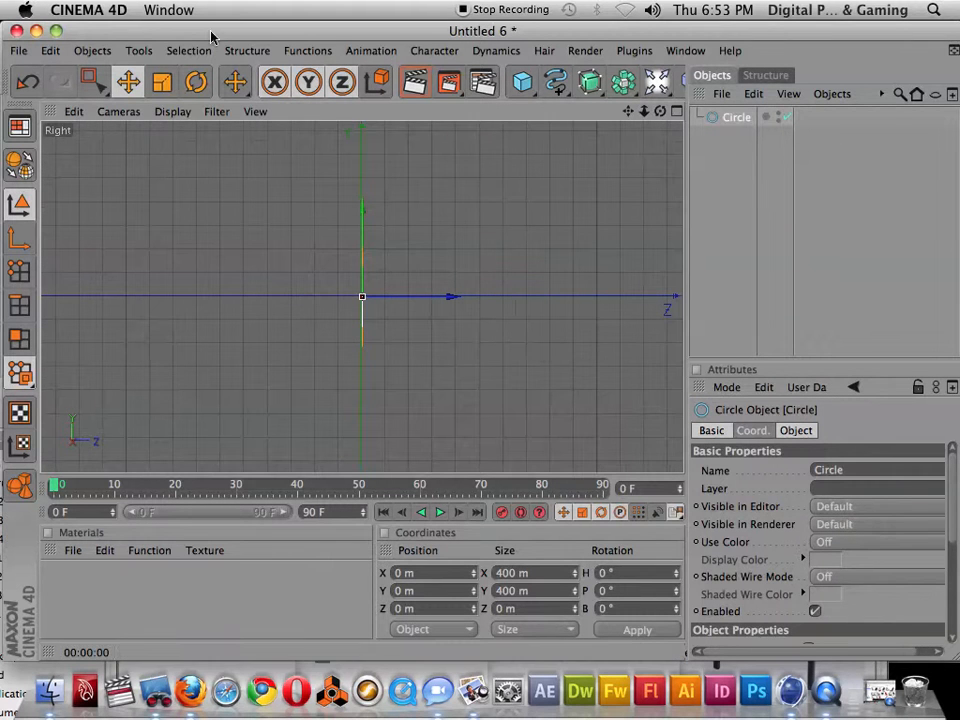
drag(553, 82, 590, 140)
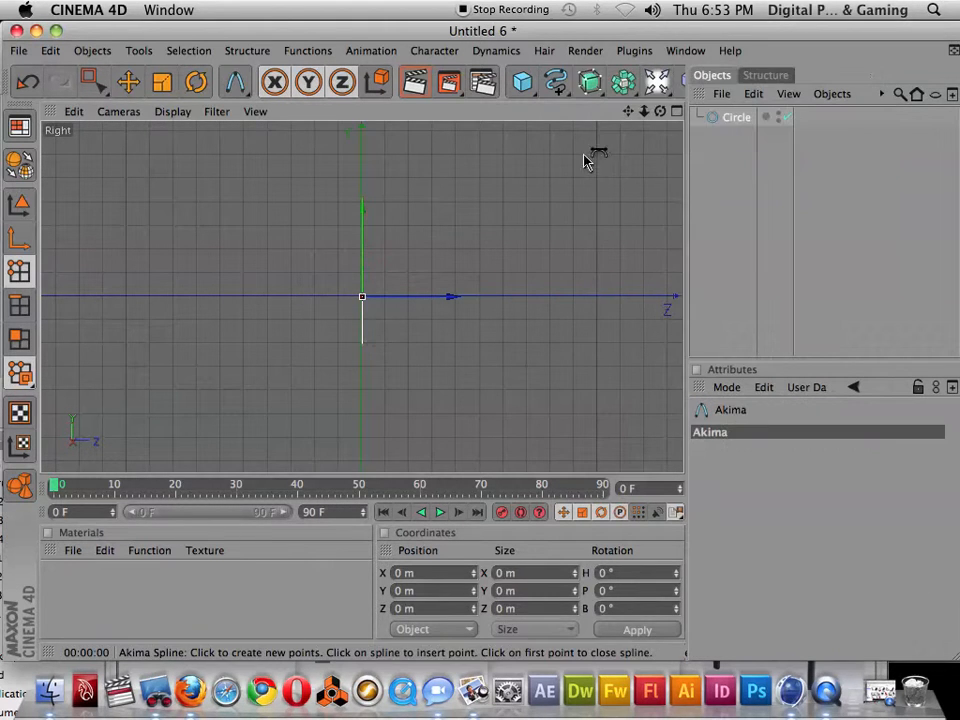
click(372, 306)
drag(372, 306, 438, 296)
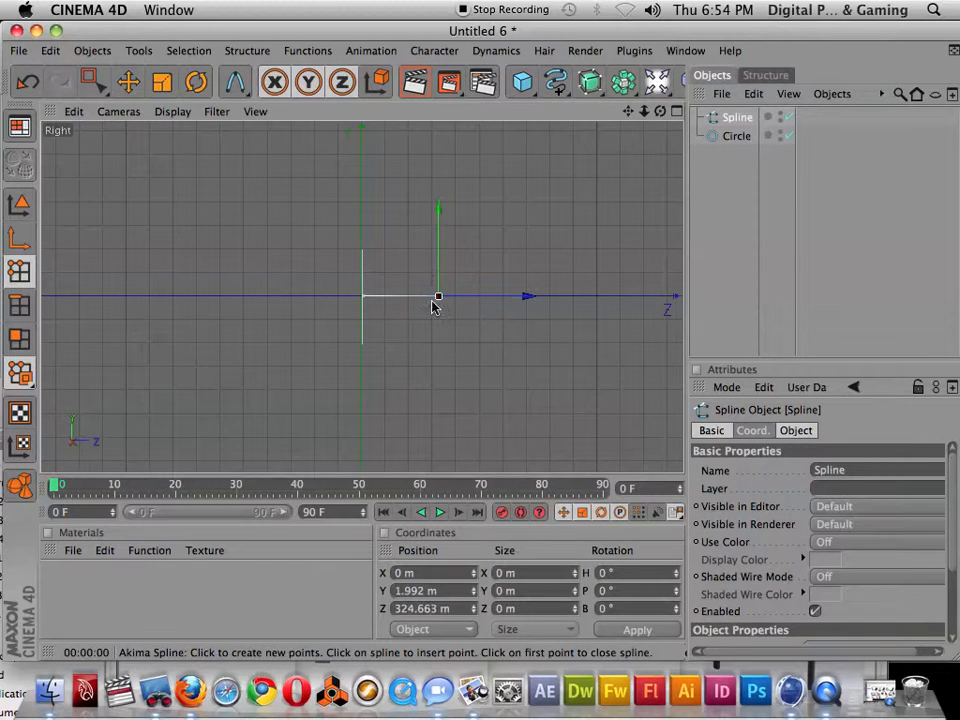
alt+middle_drag(536, 330, 265, 262)
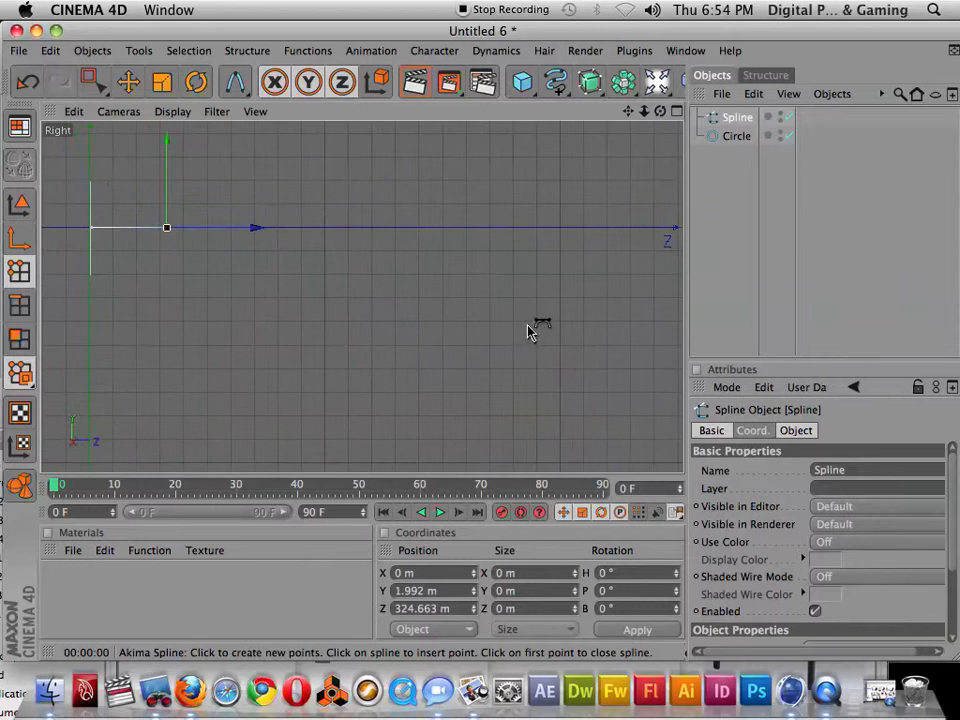
drag(440, 228, 367, 227)
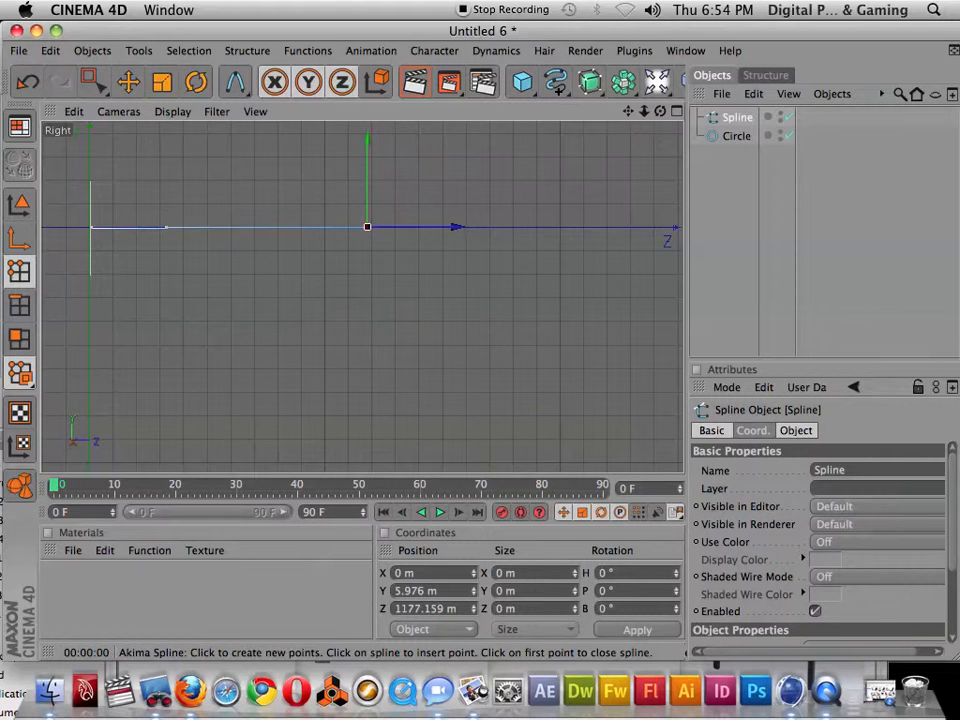
- Continue the Akima spline down around a rounded bend and back up, ending at about Z 696 m, Y -352 m
drag(555, 228, 651, 309)
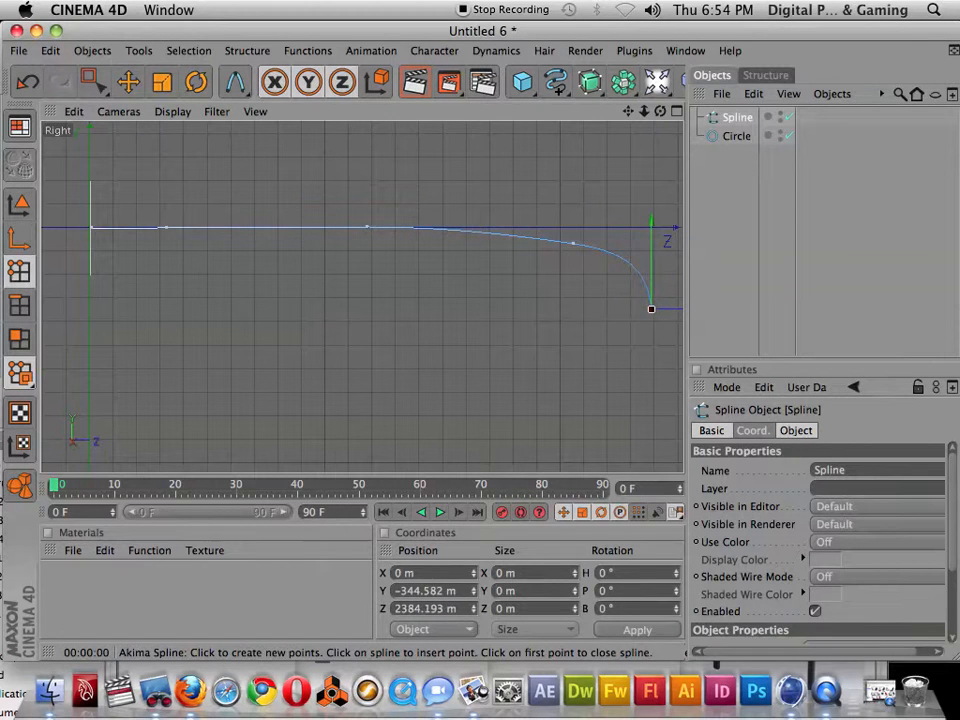
drag(649, 380, 653, 408)
scroll(613, 365, down, 2)
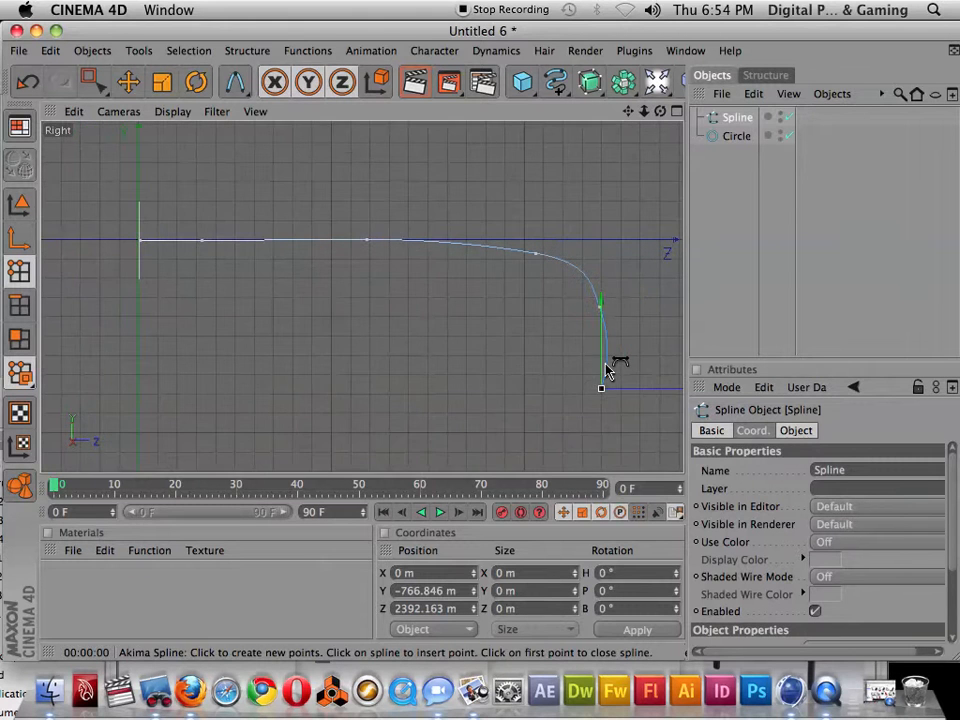
drag(585, 432, 560, 432)
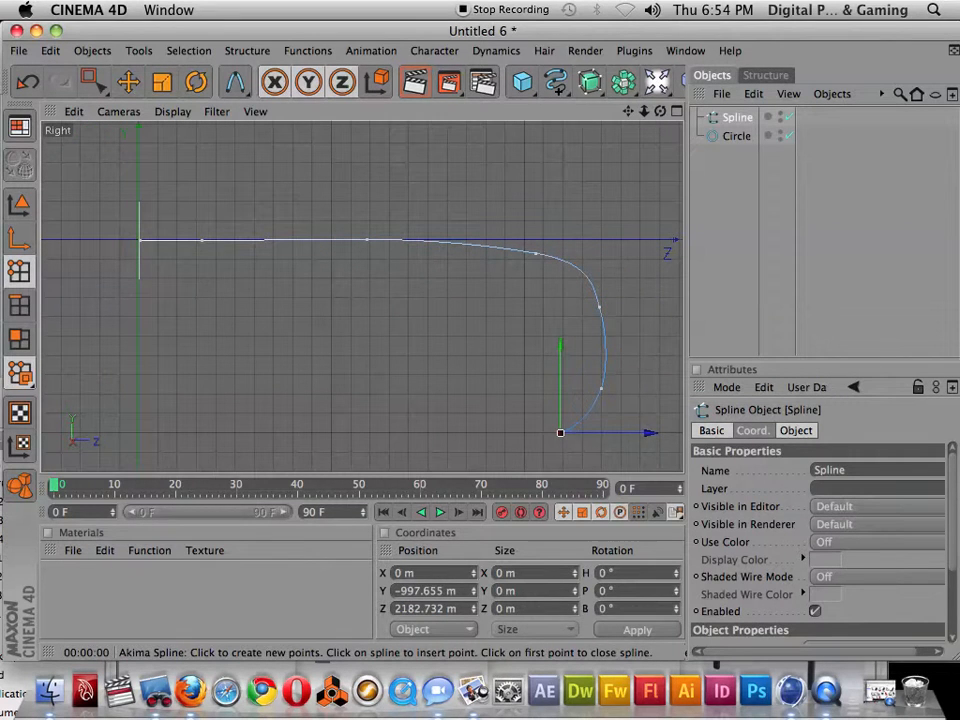
click(322, 434)
drag(322, 434, 414, 431)
drag(300, 403, 274, 308)
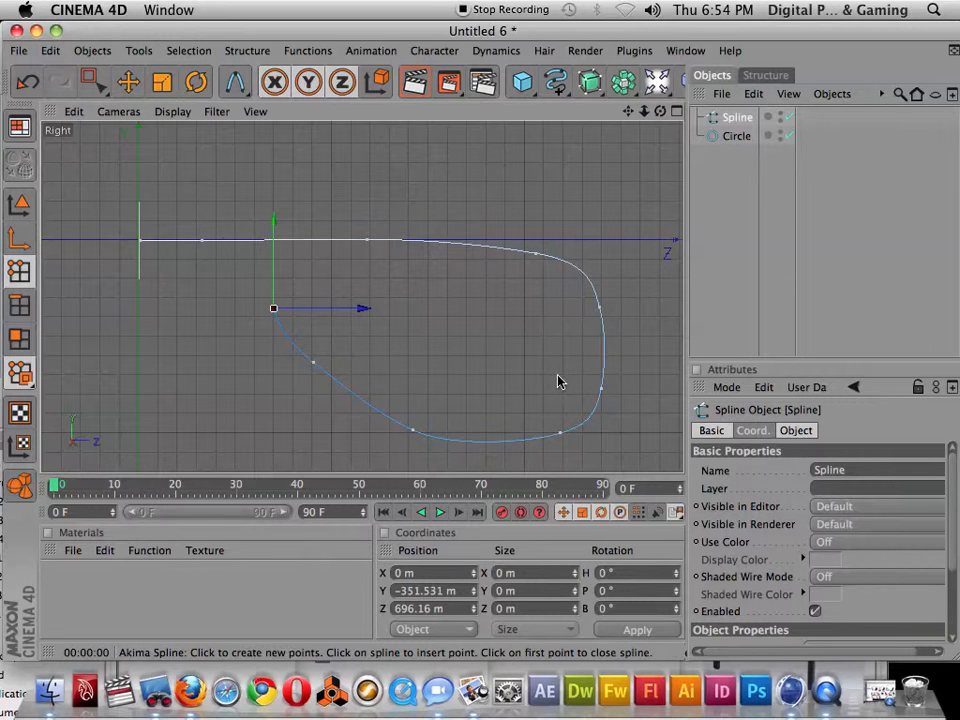
- Nudge the spline's end point to about Z 711 m, Y -347 m, and return to Model mode with the Move tool
key(Return)
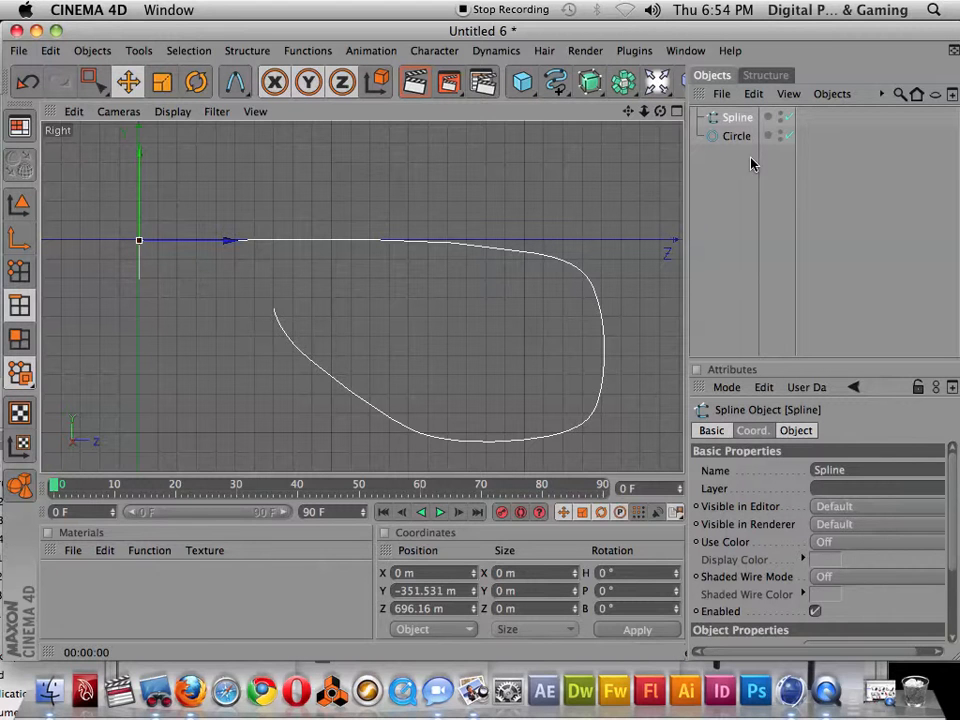
drag(534, 205, 536, 204)
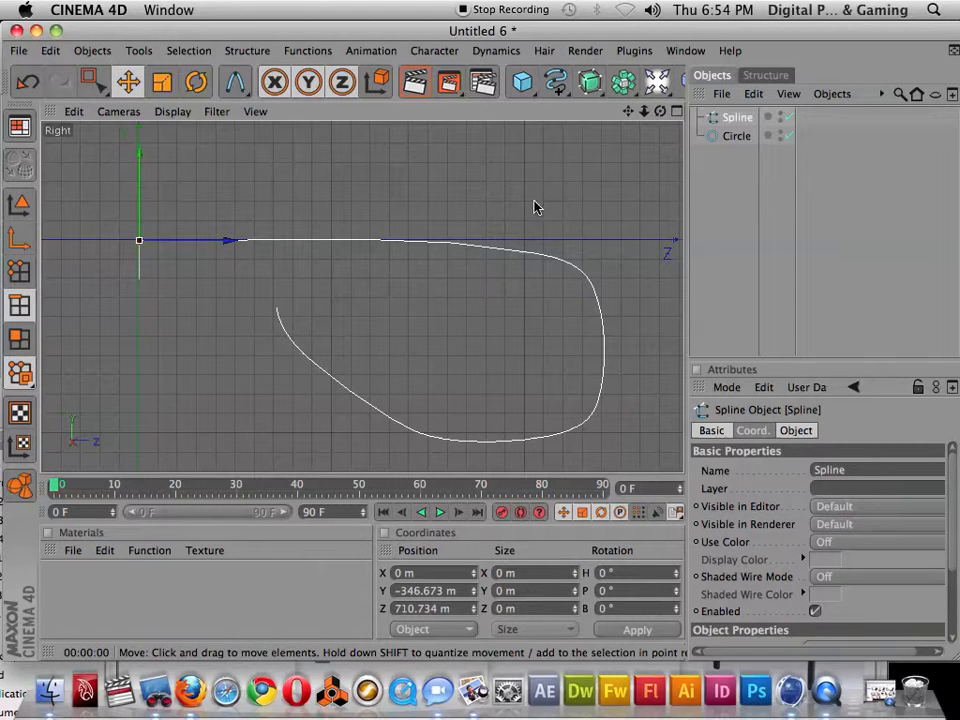
key(Return)
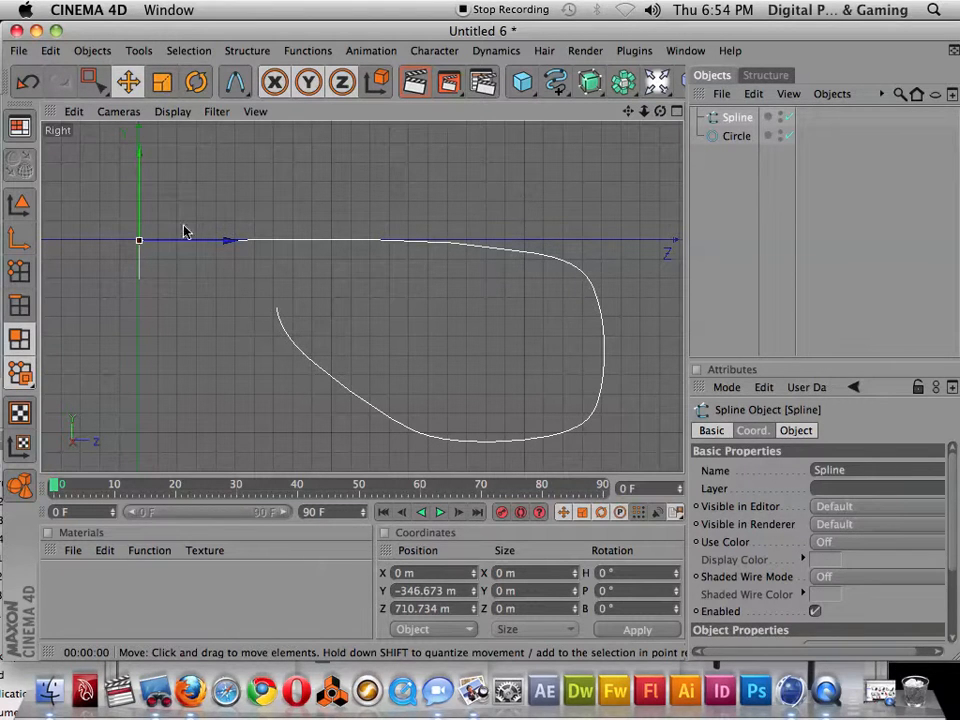
click(19, 204)
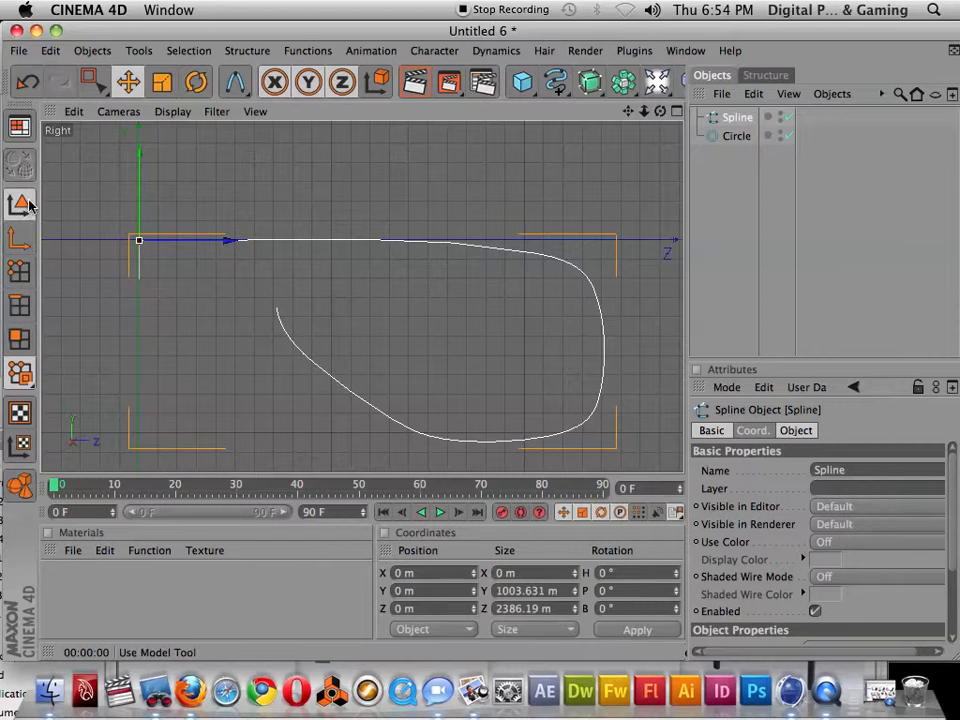
click(128, 84)
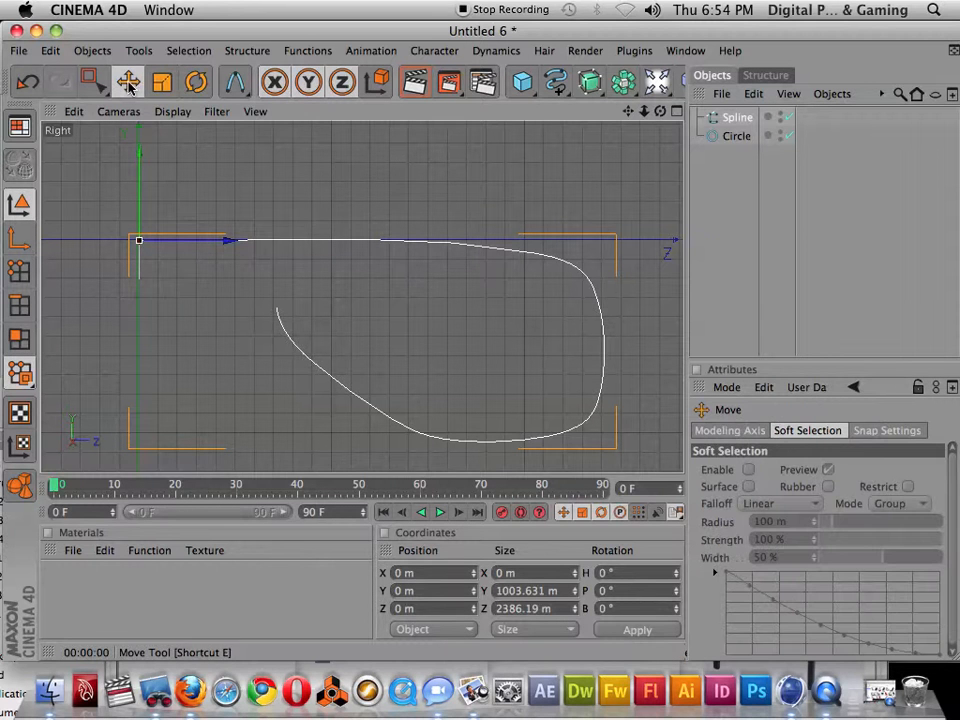
- Add a Sweep NURBS and nest the spline and circle inside it, with the circle above the spline
click(592, 84)
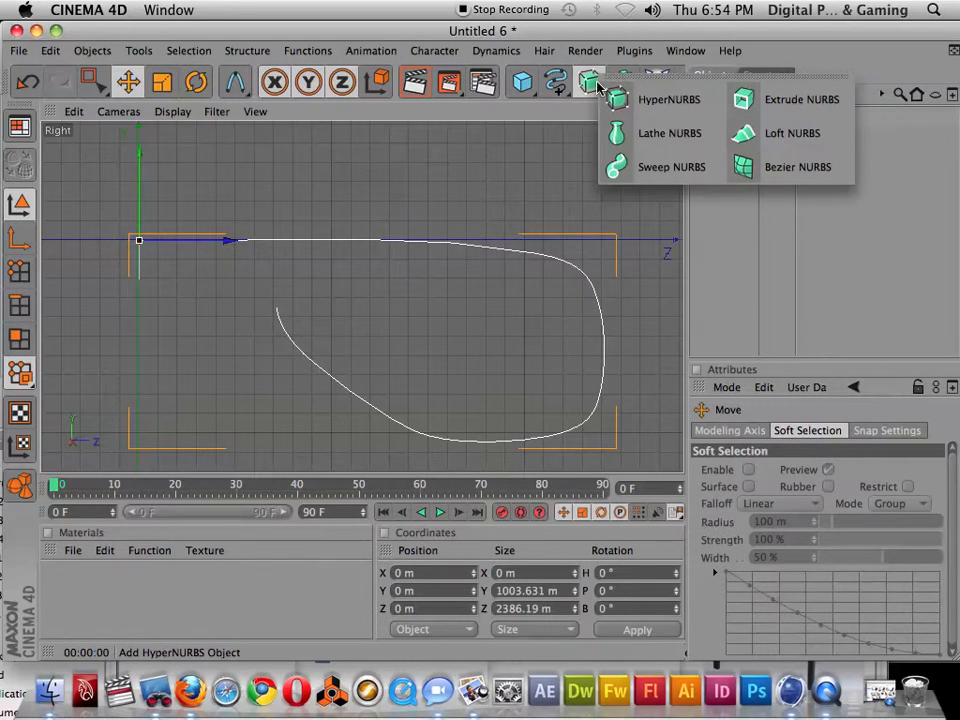
click(672, 168)
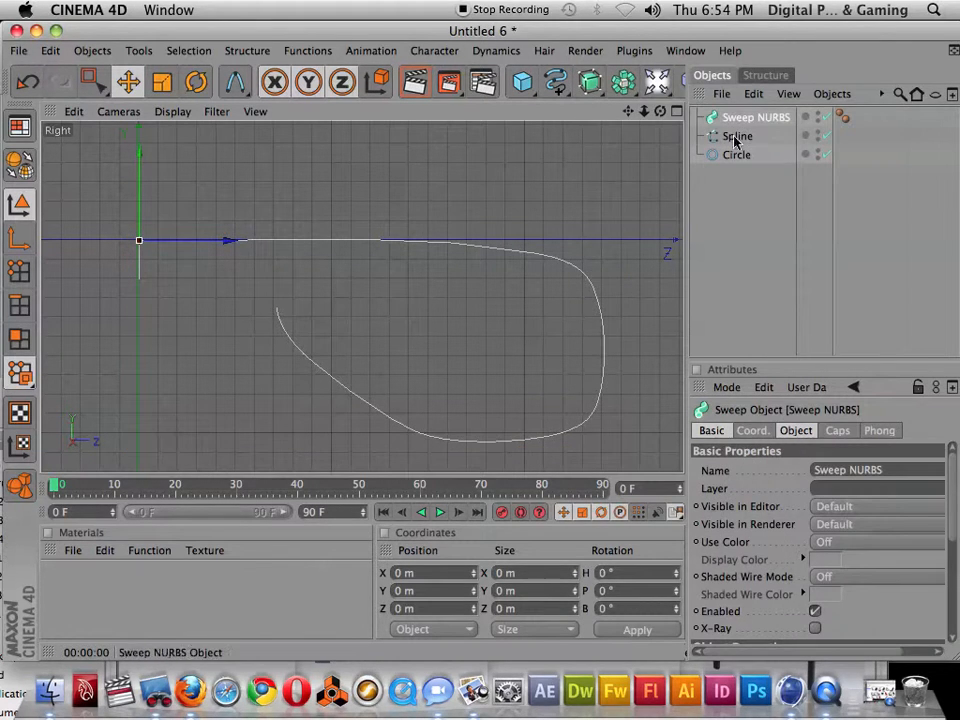
drag(737, 136, 736, 122)
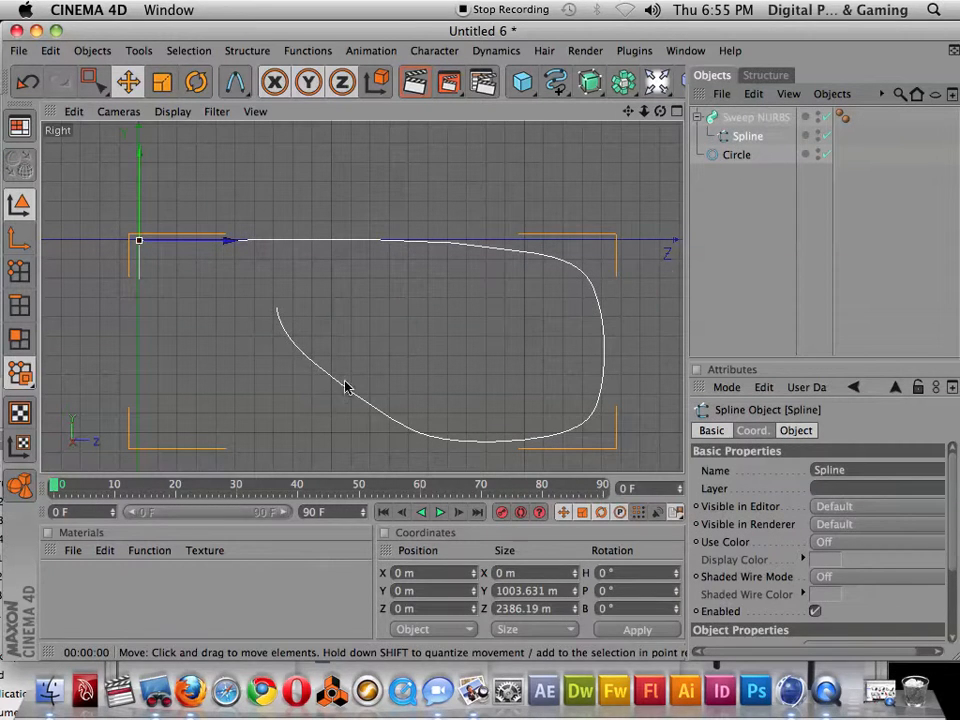
click(736, 157)
drag(736, 157, 735, 120)
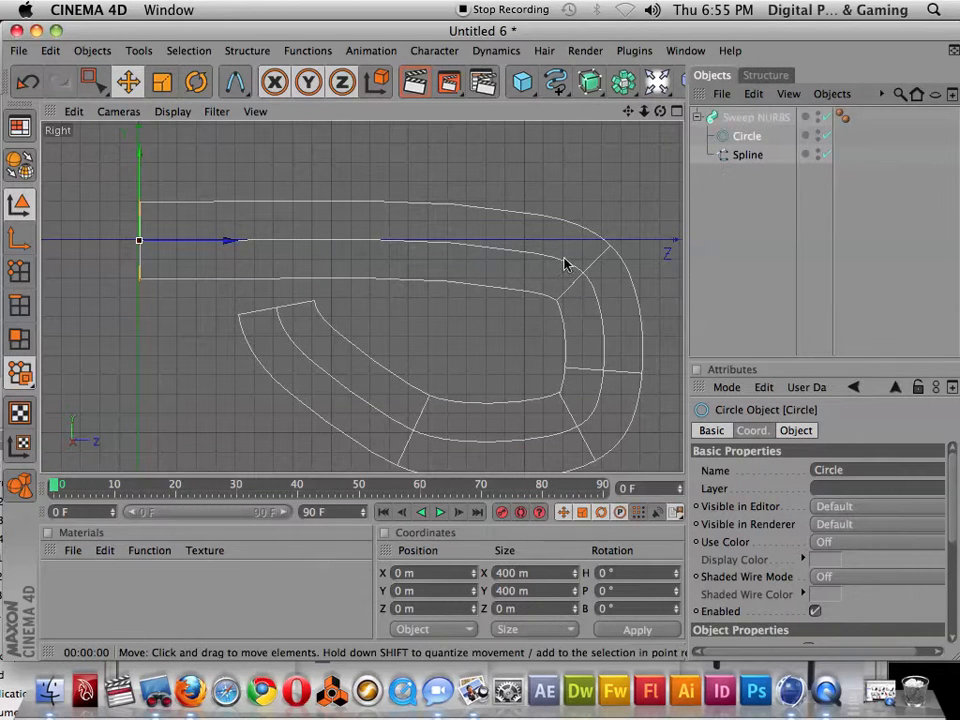
- Examine the swept tube's shape and the circle profile at its start from several angles in the Perspective view
middle_click(420, 194)
middle_click(264, 221)
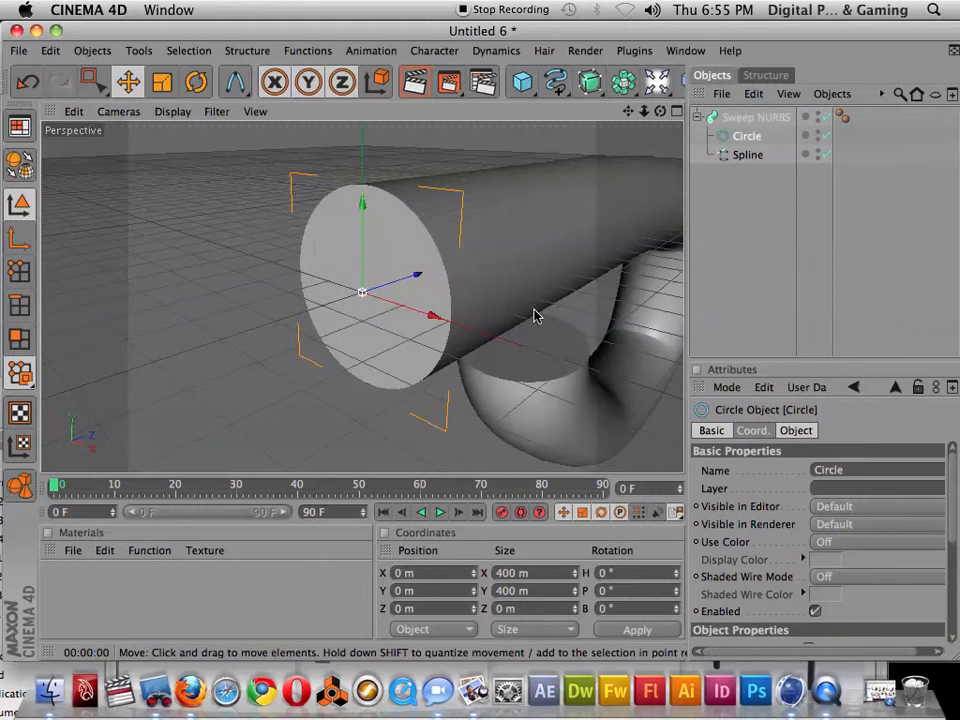
scroll(533, 314, down, 6)
alt+drag(492, 348, 388, 268)
alt+middle_drag(492, 348, 276, 283)
alt+drag(493, 334, 338, 285)
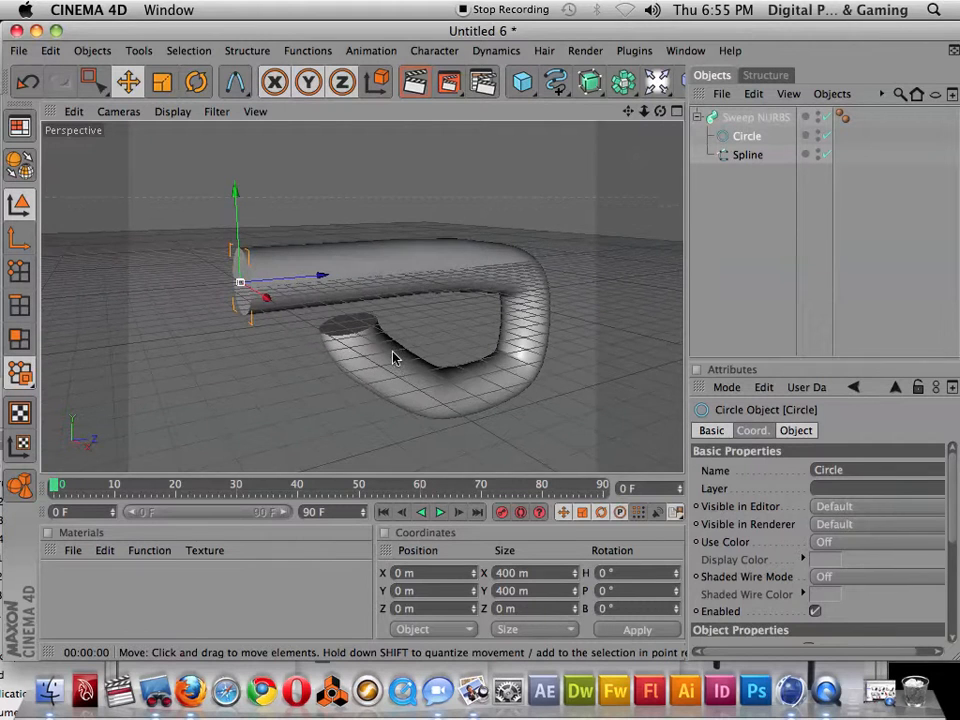
alt+drag(279, 321, 574, 285)
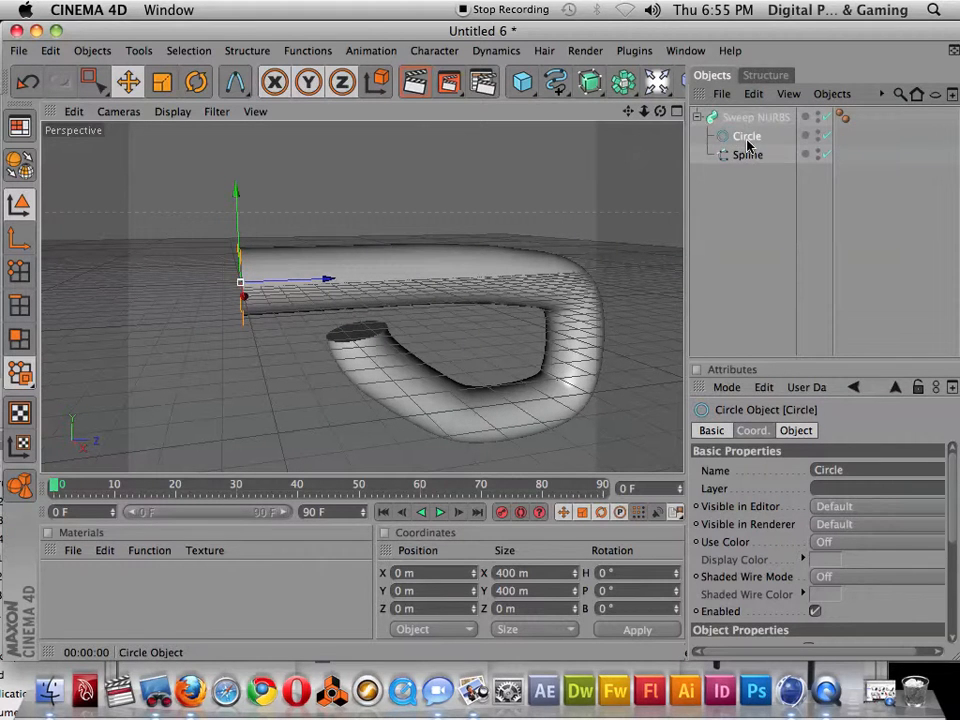
mouse_move(237, 333)
alt+mouse_down()
mouse_move(282, 318)
mouse_move(198, 356)
mouse_move(232, 341)
alt+mouse_up()
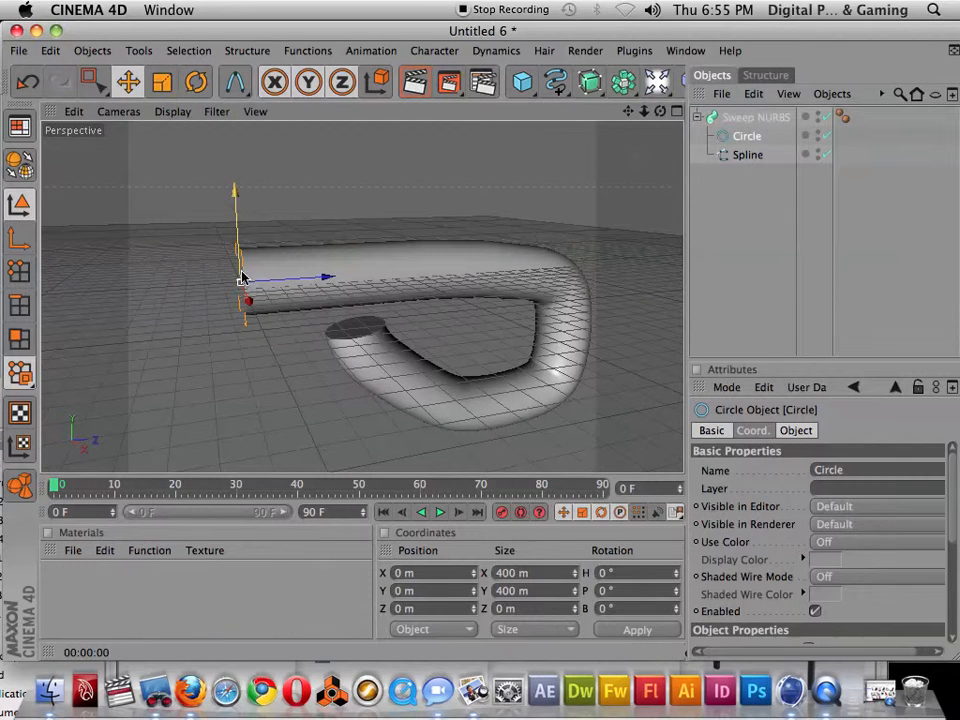
- In the Front view, convert the circle profile into an editable spline and work on it in Points mode
middle_click(388, 376)
middle_click(495, 392)
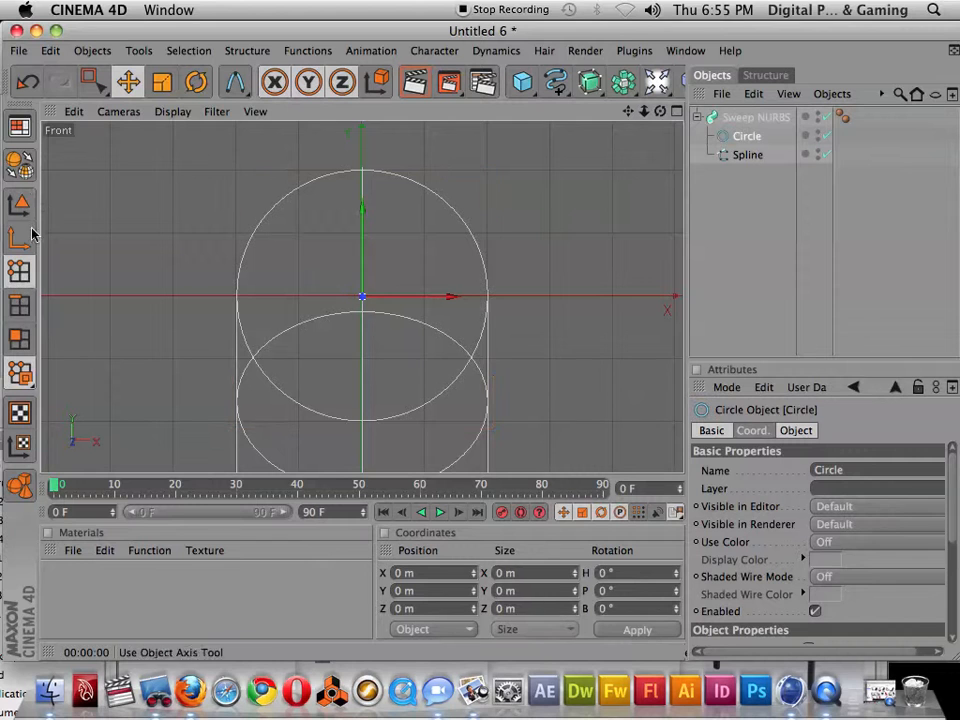
click(24, 163)
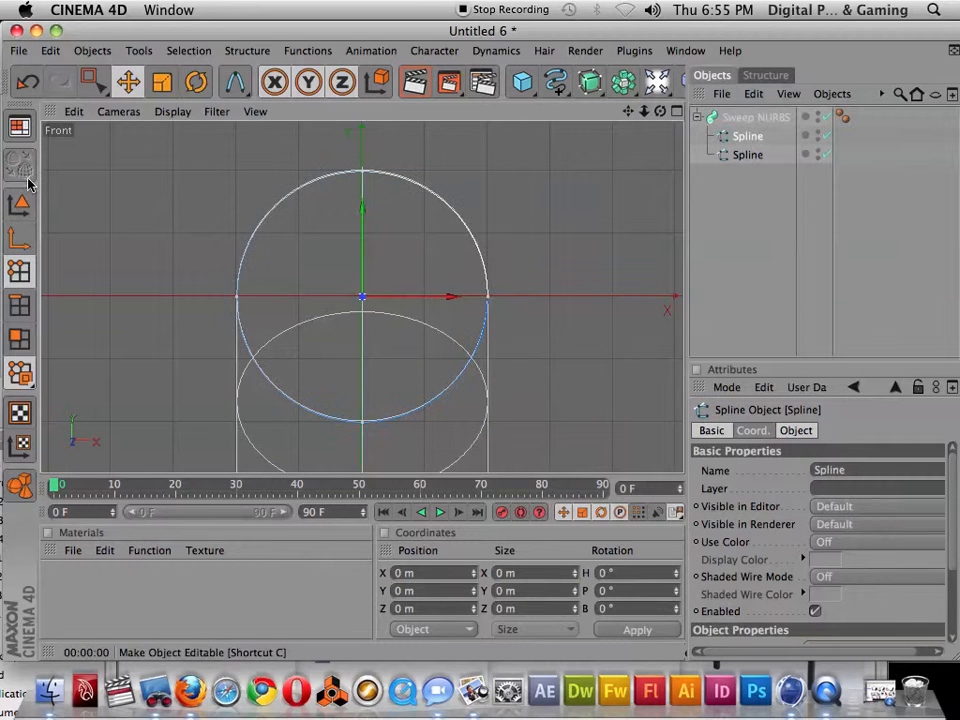
click(18, 272)
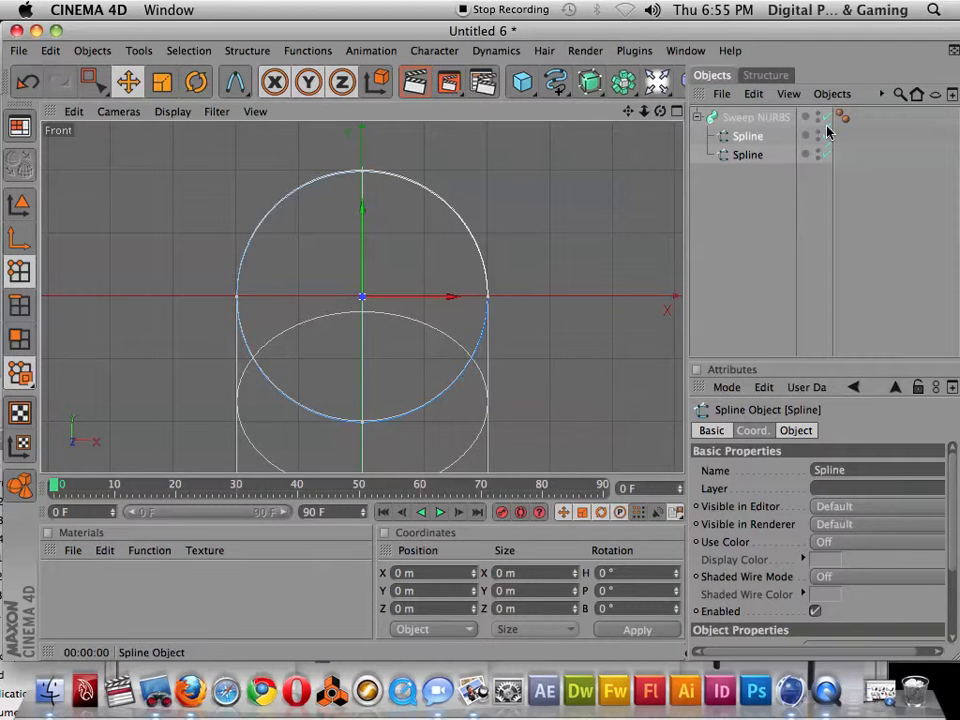
- Disable the Sweep NURBS and practise rectangle-selecting the circle profile's points, finishing with only the point at X 200 m selected
click(826, 117)
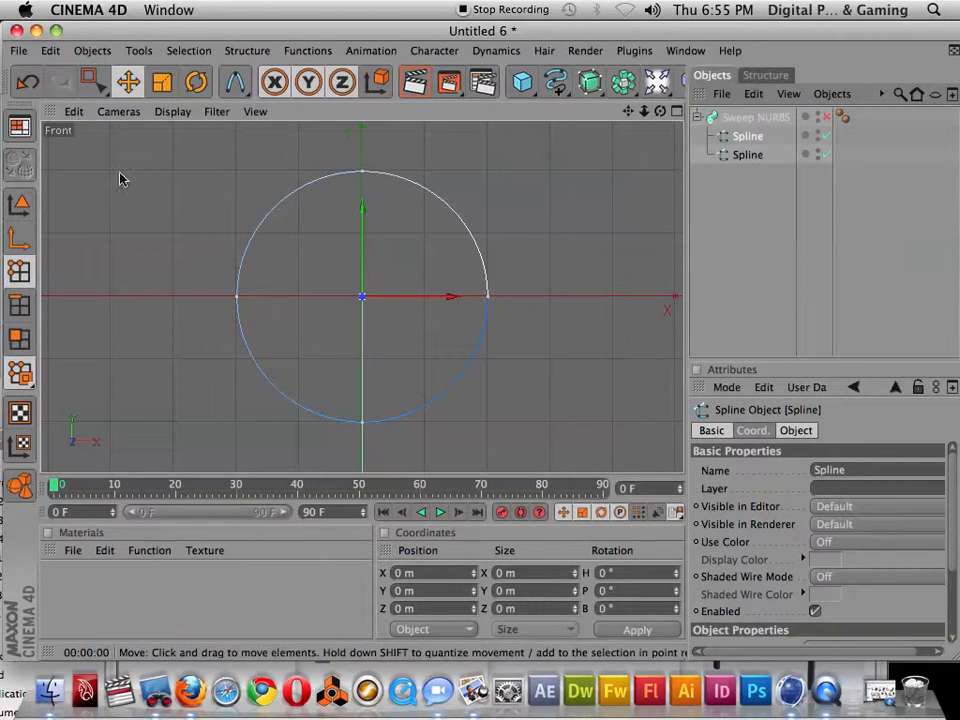
drag(89, 80, 620, 462)
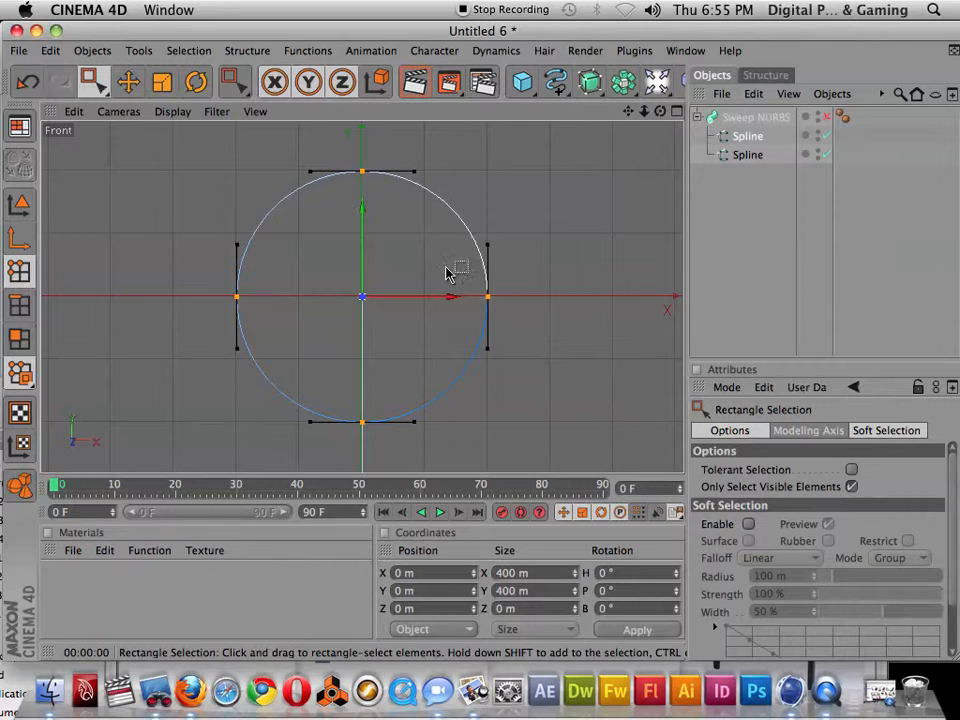
drag(575, 288, 482, 332)
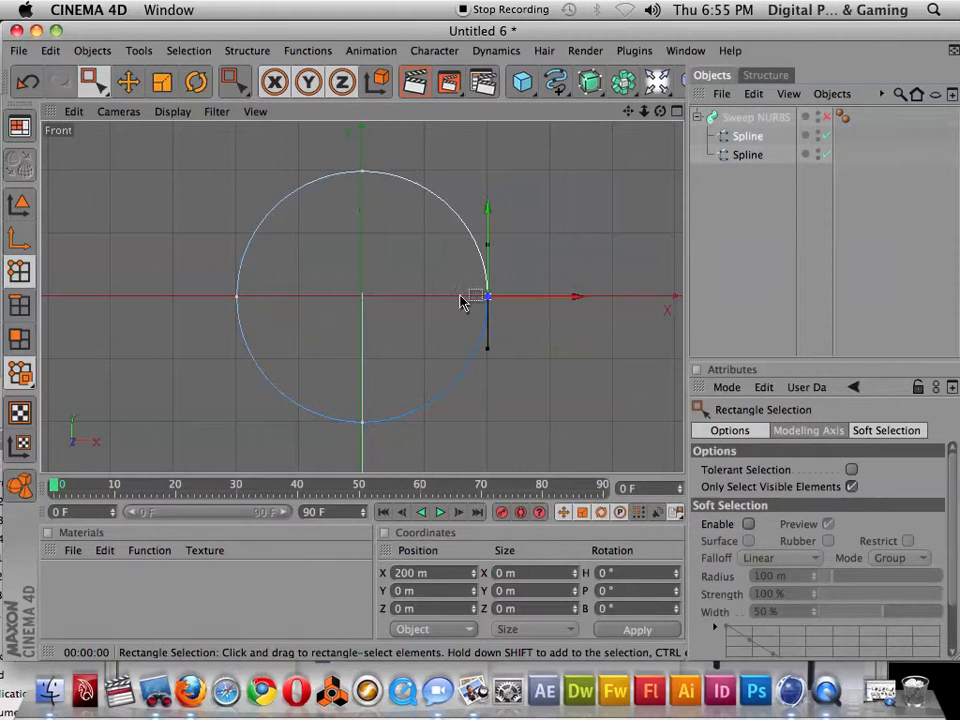
drag(377, 146, 343, 204)
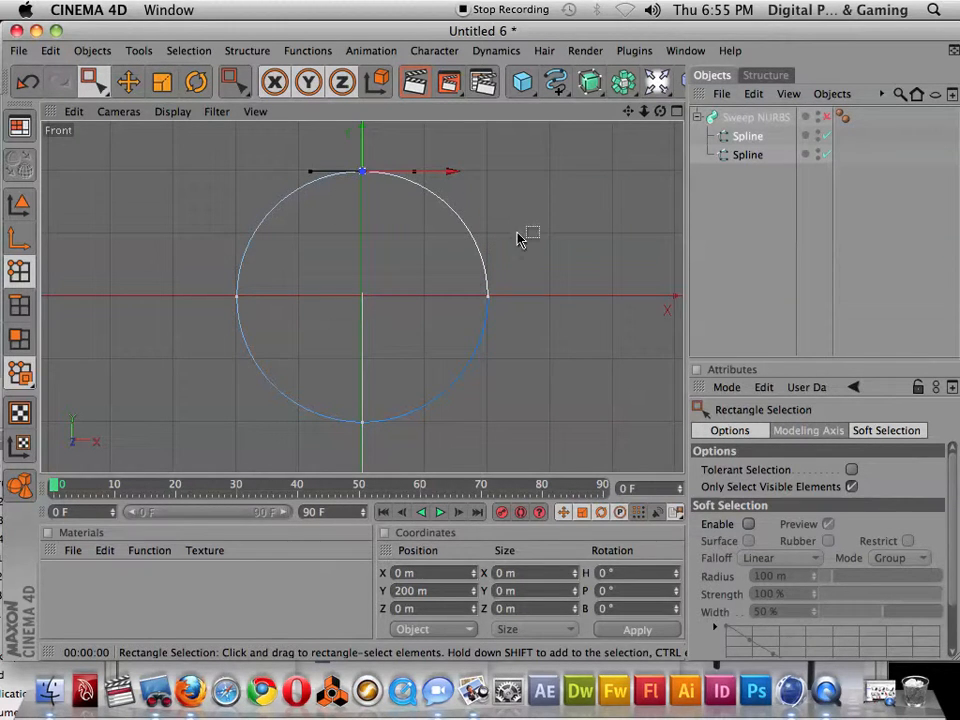
drag(519, 270, 426, 345)
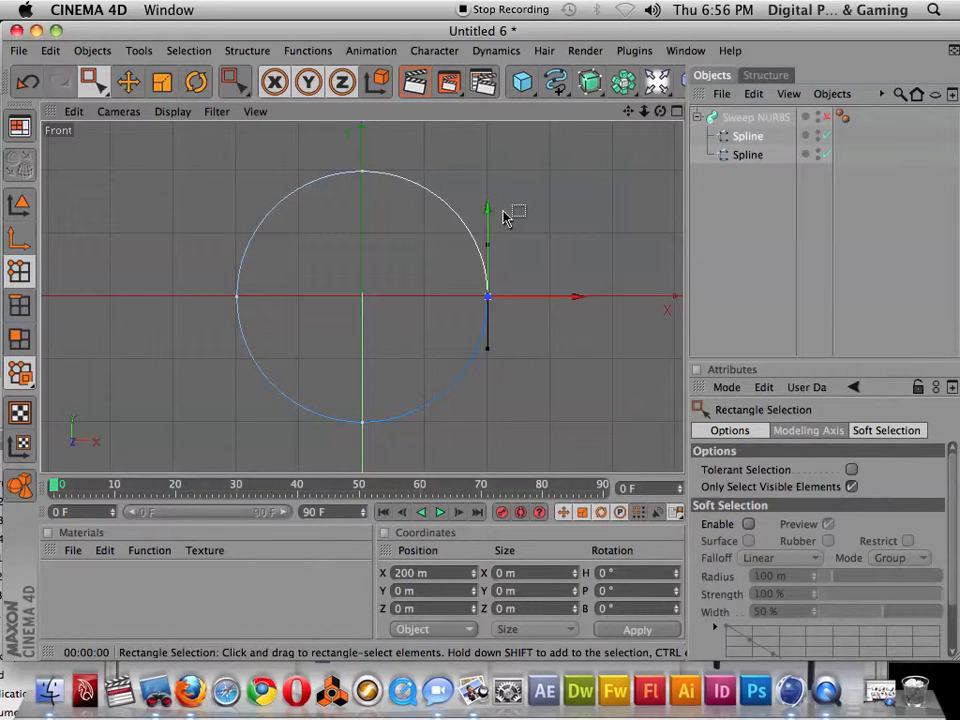
middle_click(467, 225)
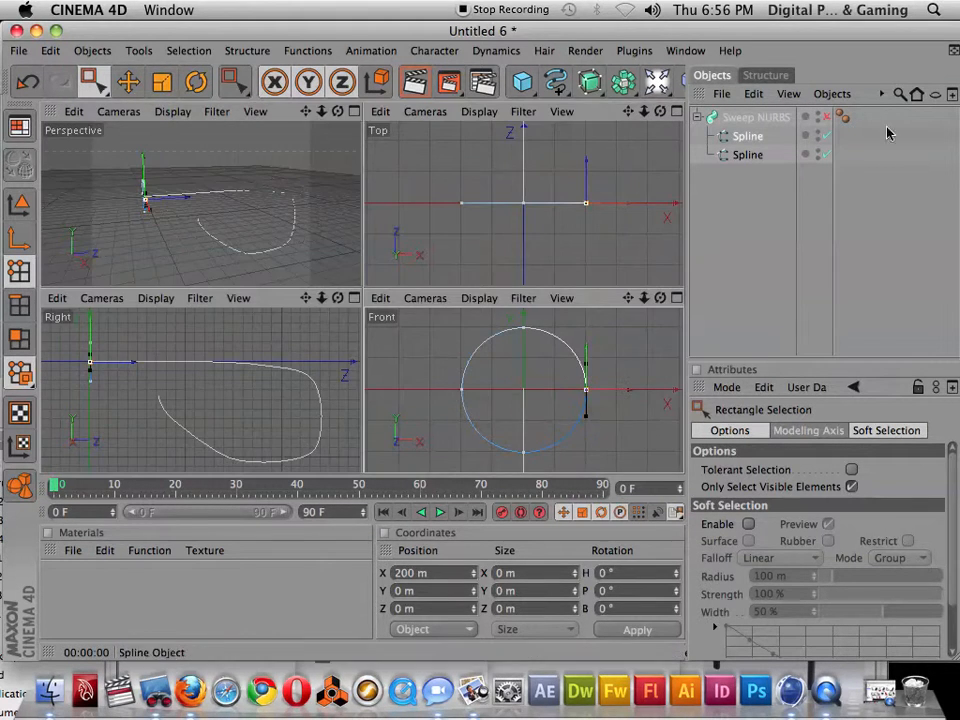
- Re-enable the Sweep NURBS, try moving the profile's selected side point inward to about X -37 m, and undo the move
click(826, 116)
alt+drag(150, 225, 262, 270)
scroll(262, 272, up, 4)
middle_click(261, 242)
alt+drag(362, 330, 228, 312)
mouse_move(169, 298)
mouse_down()
mouse_move(153, 290)
mouse_move(170, 302)
mouse_up()
mouse_move(360, 290)
alt+mouse_down()
mouse_move(470, 320)
mouse_move(275, 320)
mouse_move(345, 296)
alt+mouse_up()
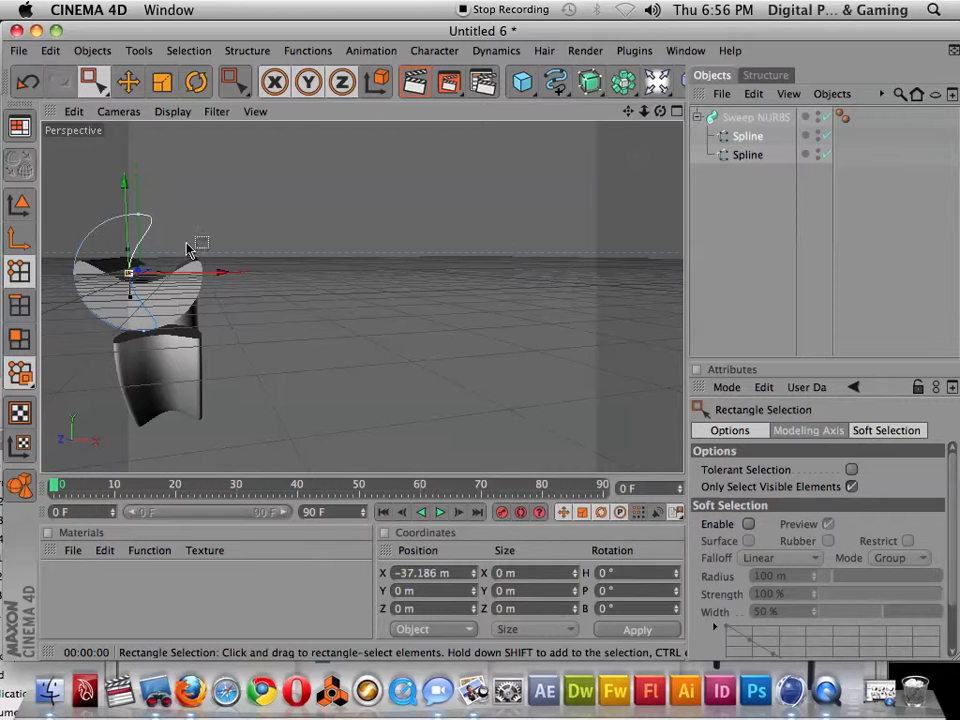
drag(221, 275, 290, 278)
key(super+z)
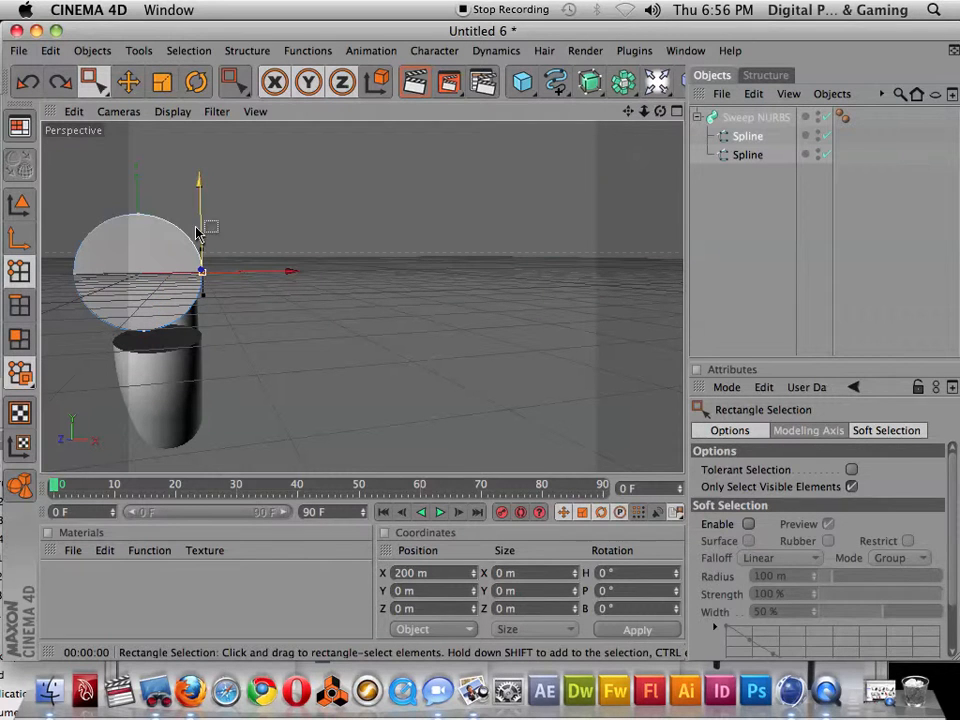
- Try moving the circle profile's top, opposite side and bottom points one at a time, undoing each move
click(134, 218)
drag(136, 214, 136, 257)
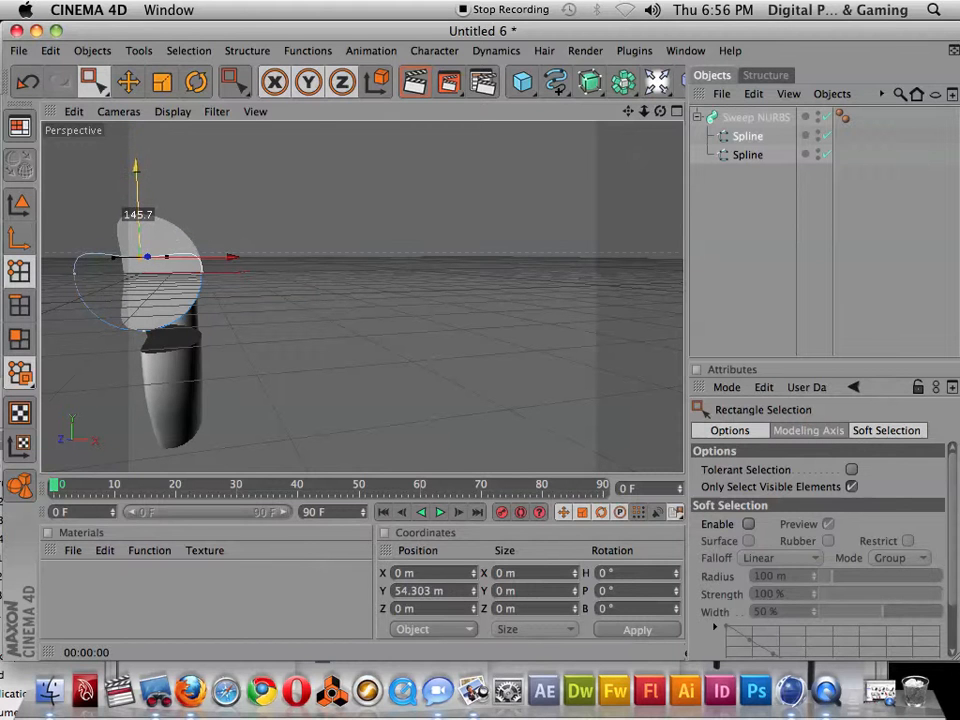
key(super+z)
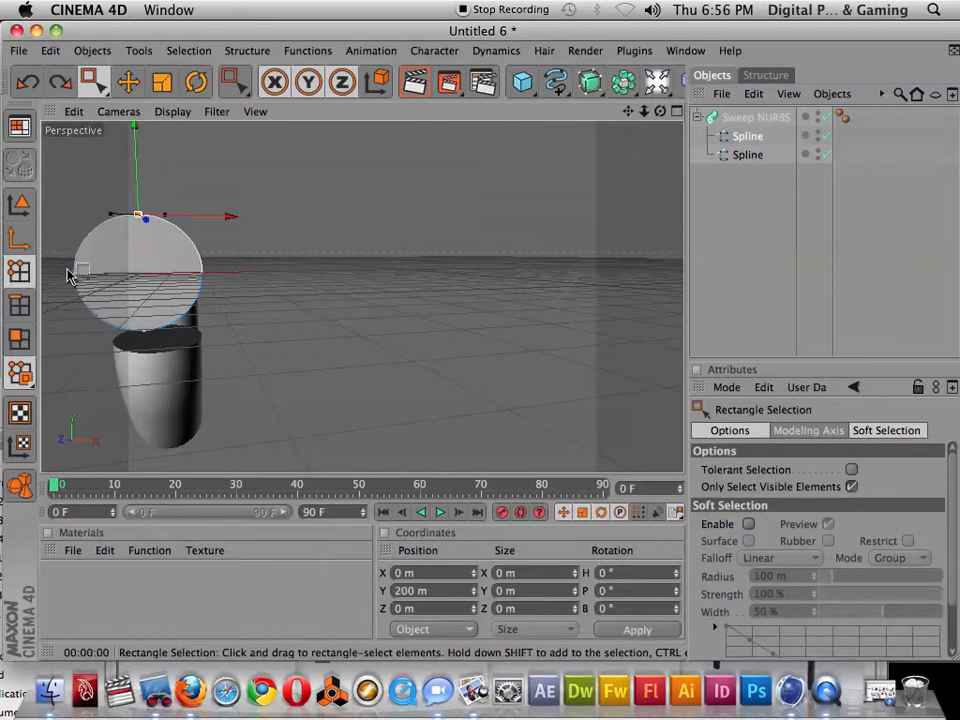
click(86, 277)
mouse_move(171, 274)
mouse_down()
mouse_move(216, 274)
mouse_move(115, 273)
mouse_move(195, 274)
mouse_move(172, 277)
mouse_up()
key(super+z)
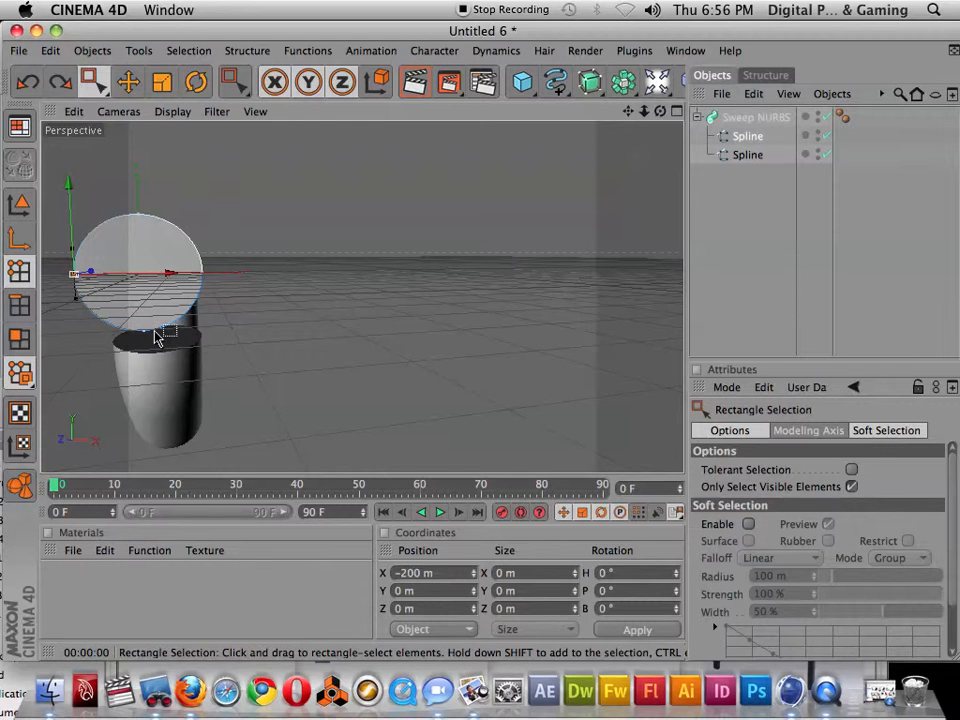
click(147, 328)
drag(146, 321, 140, 360)
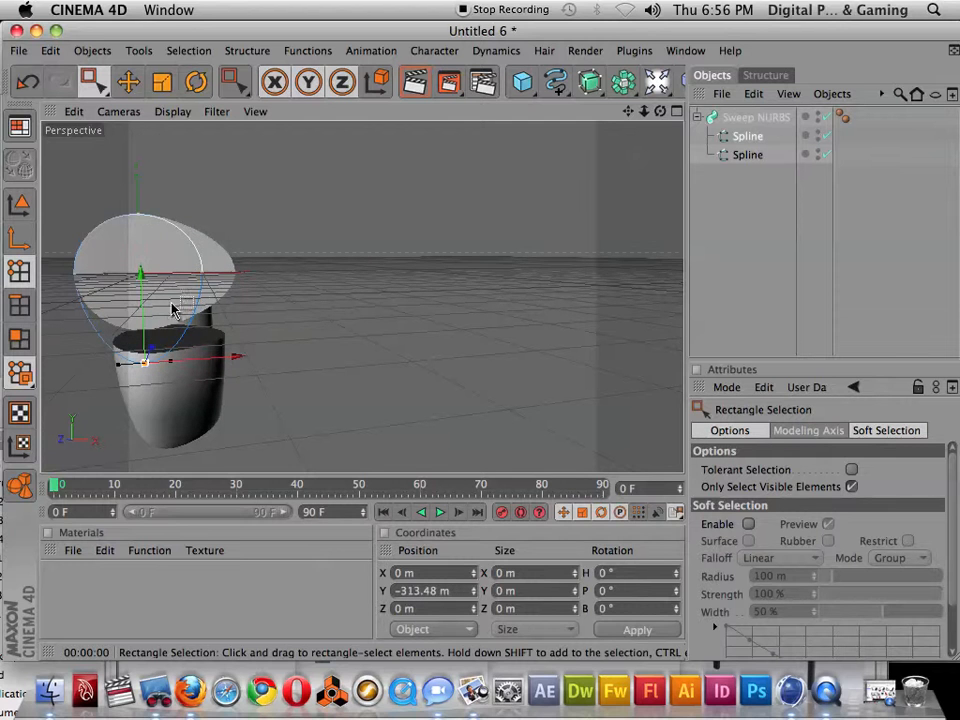
key(super+z)
- In the Front view, select all four points of the circle profile with Rectangle Selection
middle_click(383, 265)
middle_click(476, 326)
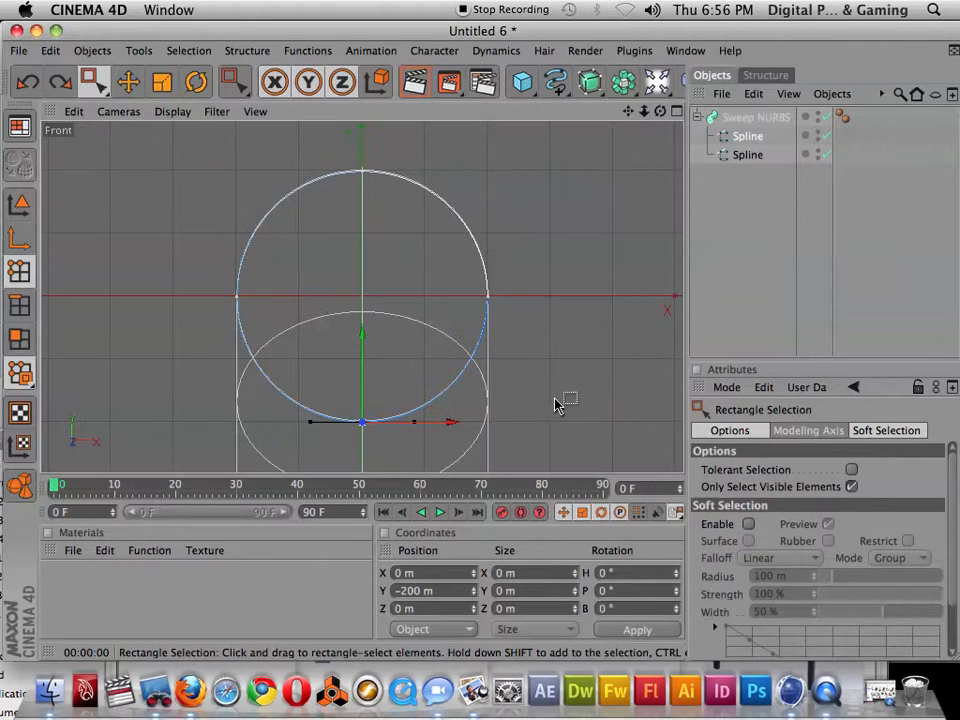
drag(175, 157, 549, 437)
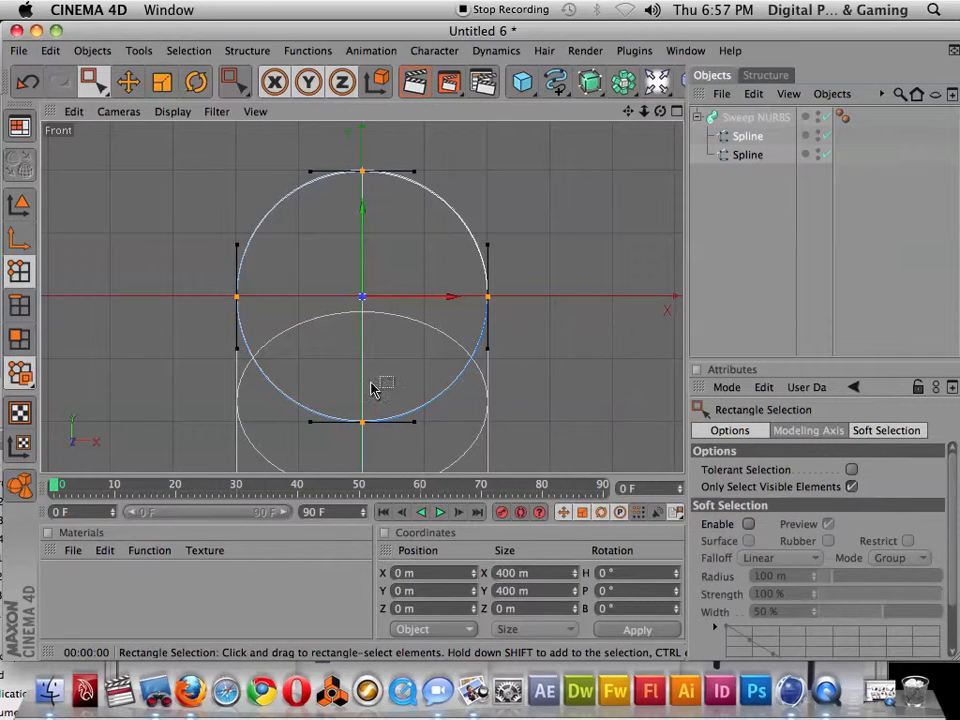
click(93, 81)
click(148, 97)
drag(127, 141, 535, 447)
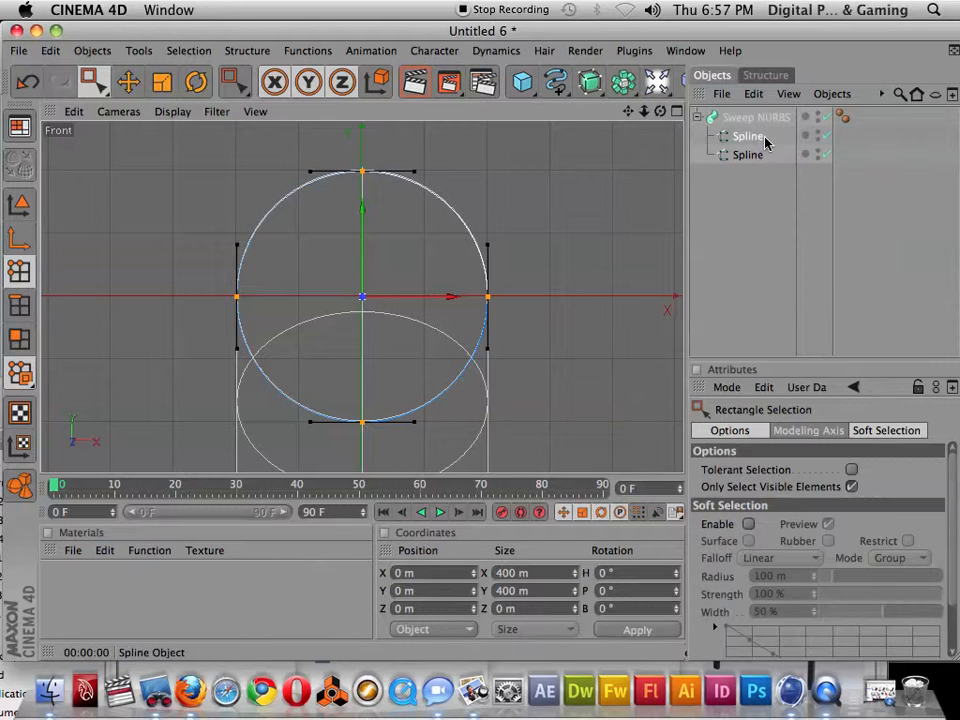
- In the Perspective view, try scaling the profile's points along Y to about 111 m, and undo the scaling
middle_click(545, 207)
middle_click(189, 206)
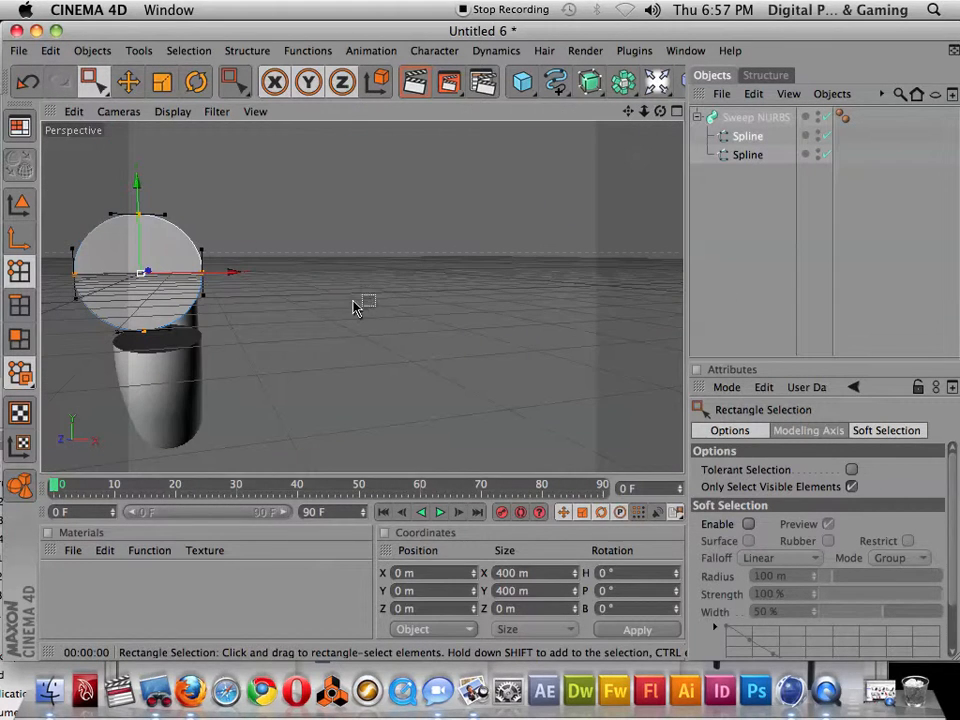
alt+drag(348, 305, 350, 306)
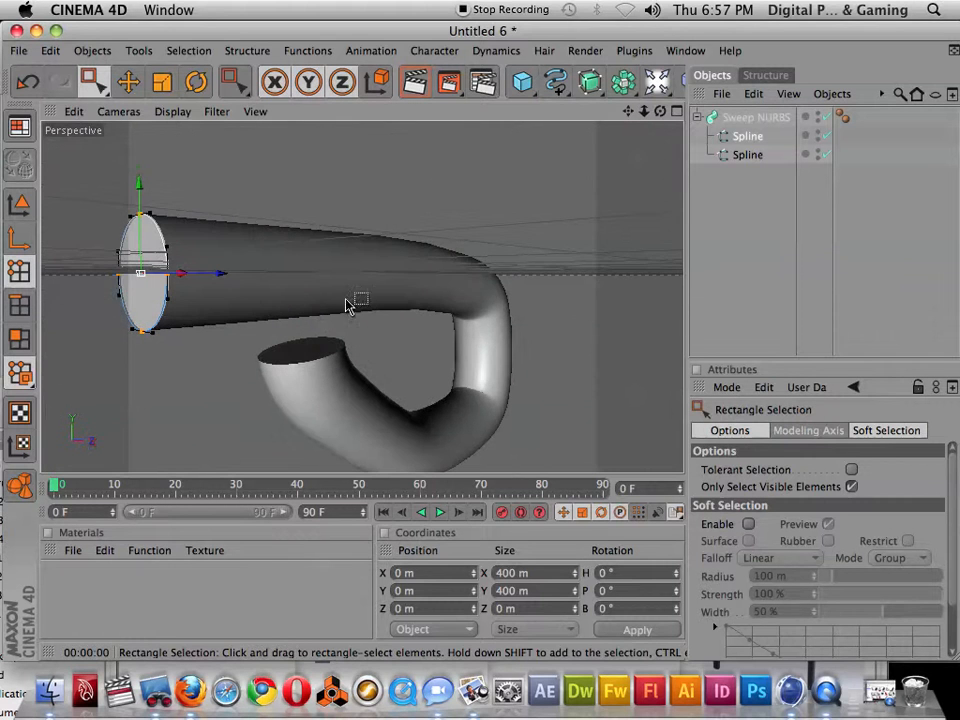
click(162, 81)
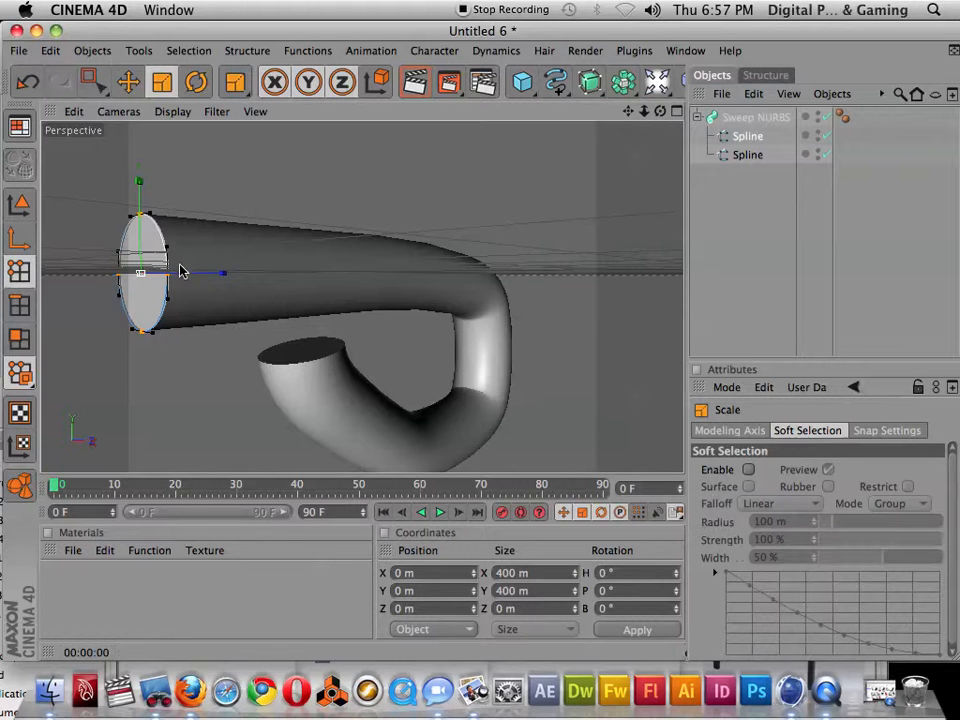
drag(141, 205, 141, 235)
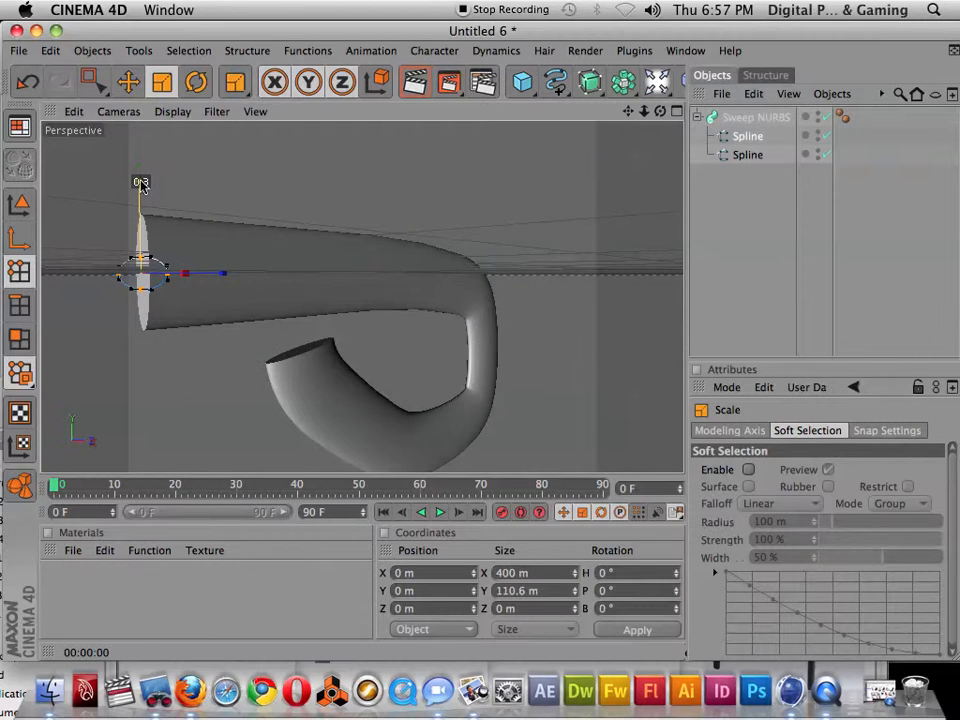
alt+drag(512, 420, 470, 452)
key(super+z)
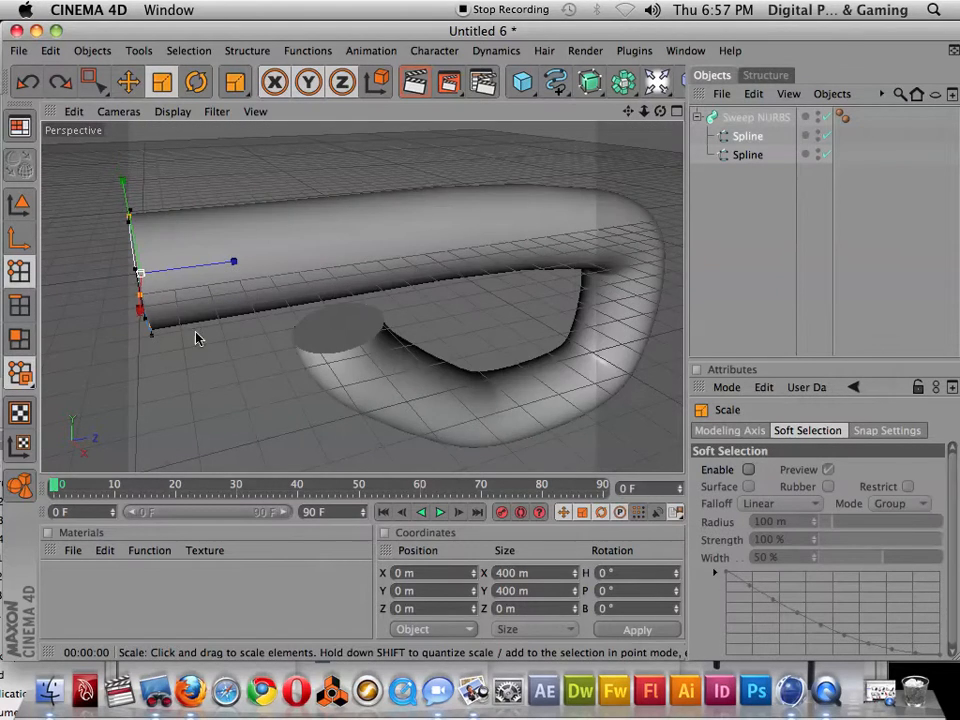
- Scale the selected profile points along X to about 142 m and inspect the flattened tube
mouse_move(153, 343)
alt+mouse_down()
mouse_move(130, 340)
mouse_move(166, 345)
alt+mouse_up()
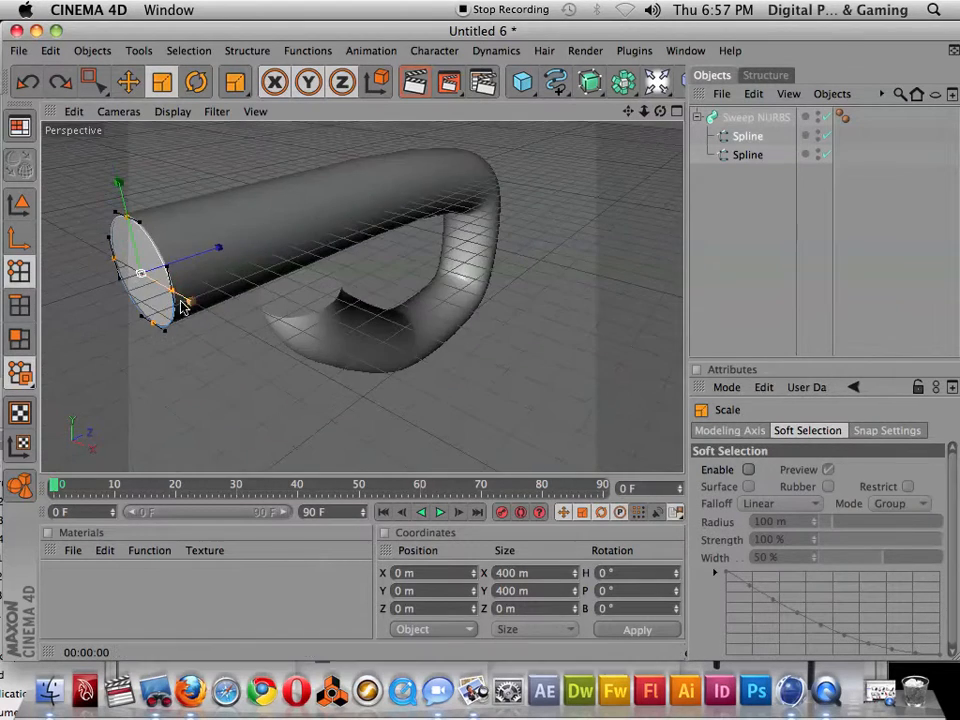
mouse_move(172, 295)
mouse_down()
mouse_move(160, 297)
mouse_move(193, 300)
mouse_move(179, 300)
mouse_up()
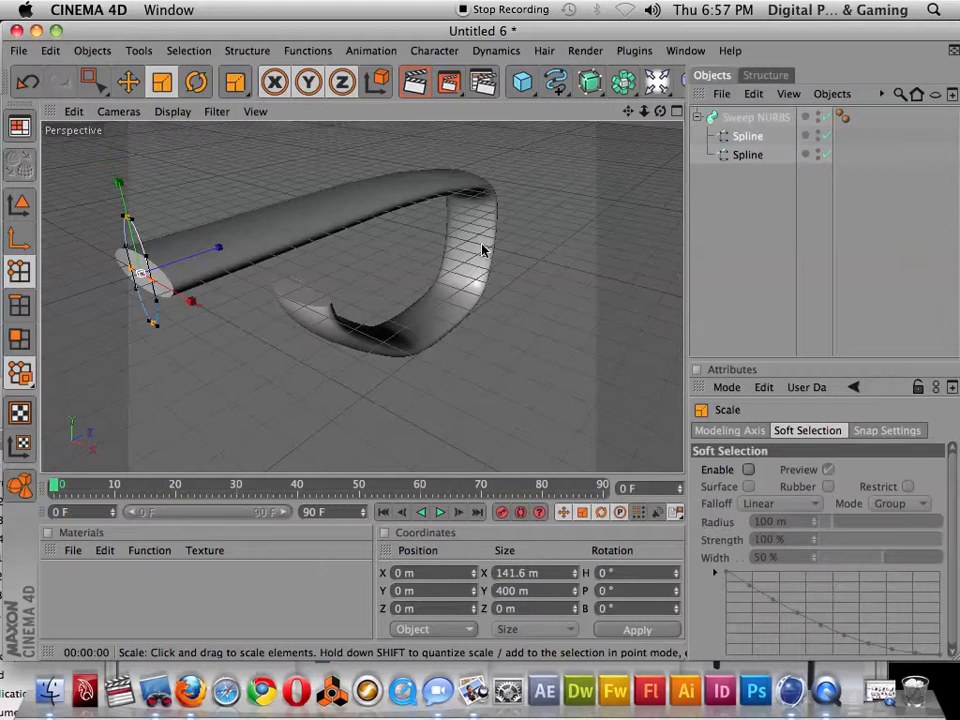
alt+drag(621, 286, 276, 172)
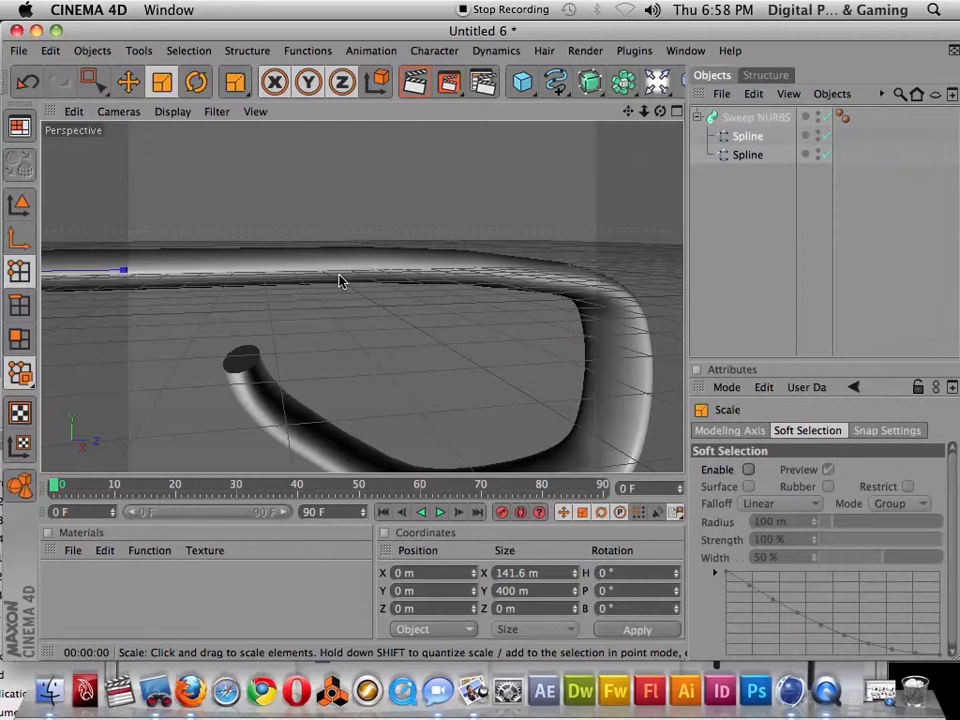
- Select the path spline, disable the Sweep NURBS, and rectangle-select the path point near Z 325 m in the Right view
middle_click(415, 399)
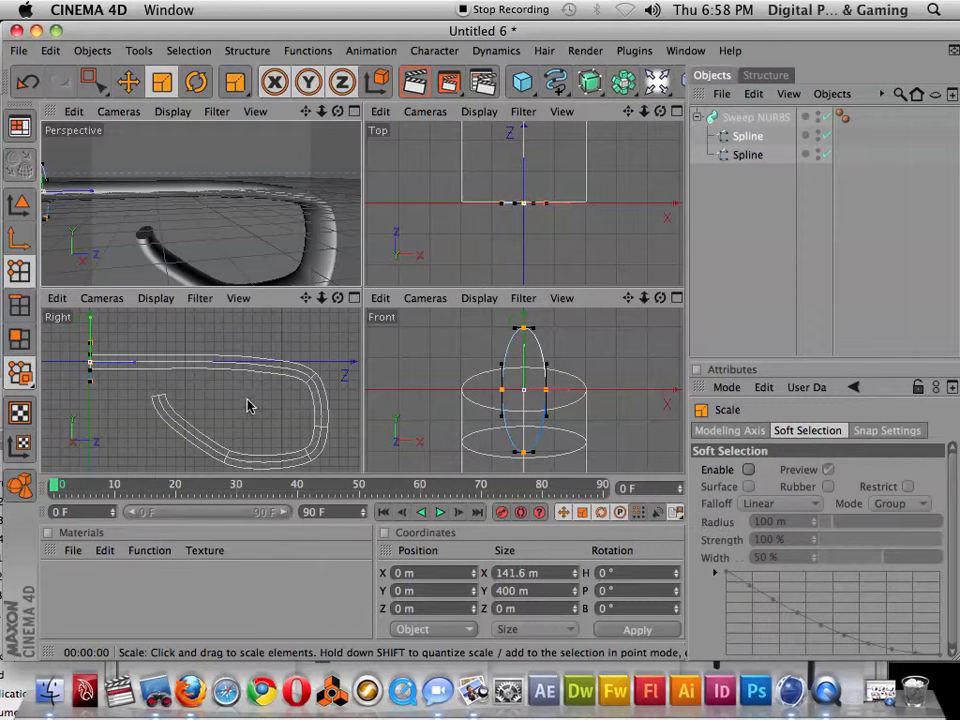
click(745, 155)
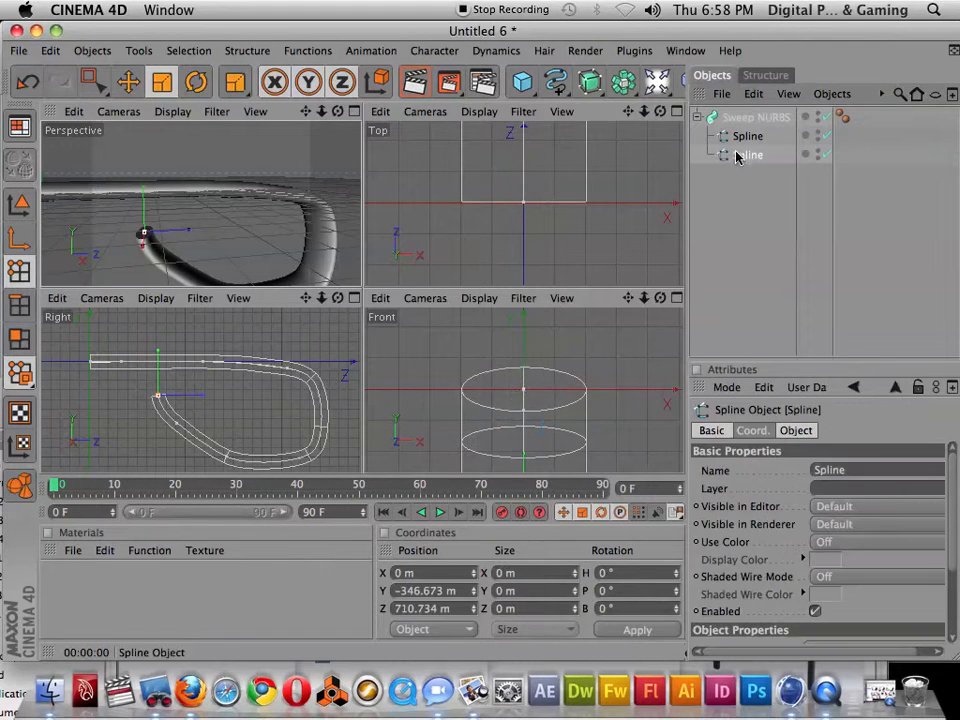
scroll(234, 381, up, 4)
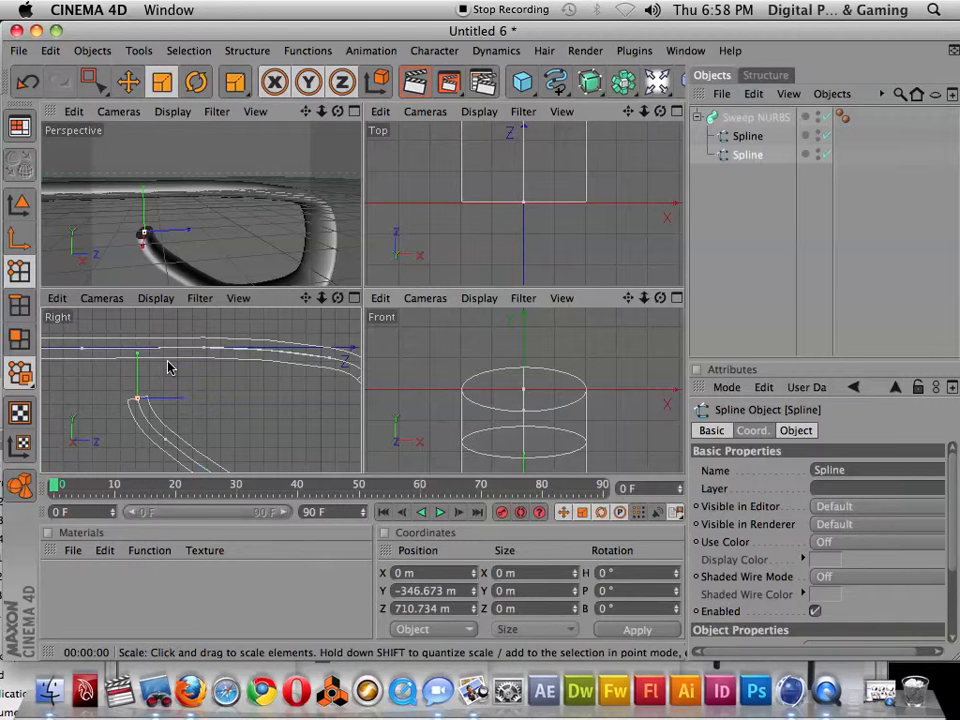
click(16, 276)
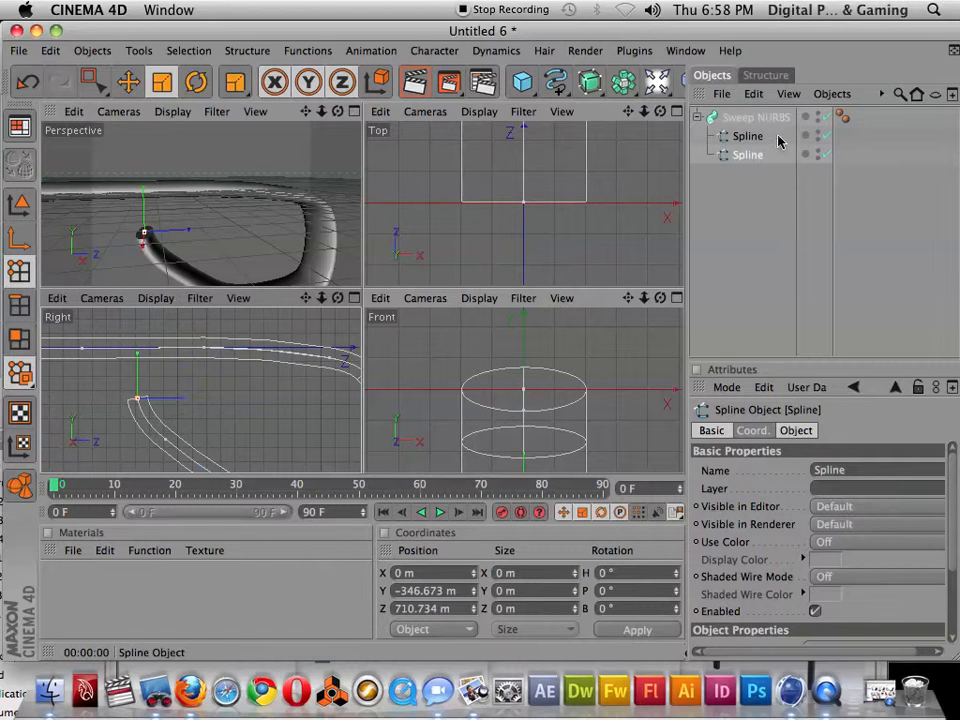
click(826, 117)
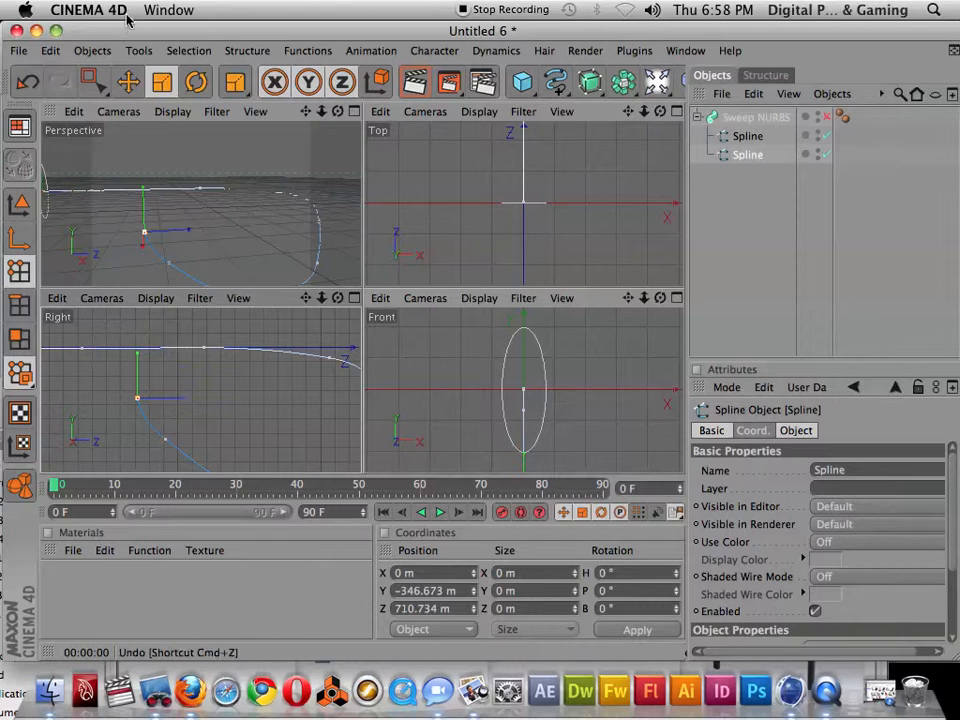
click(93, 82)
drag(93, 355, 94, 356)
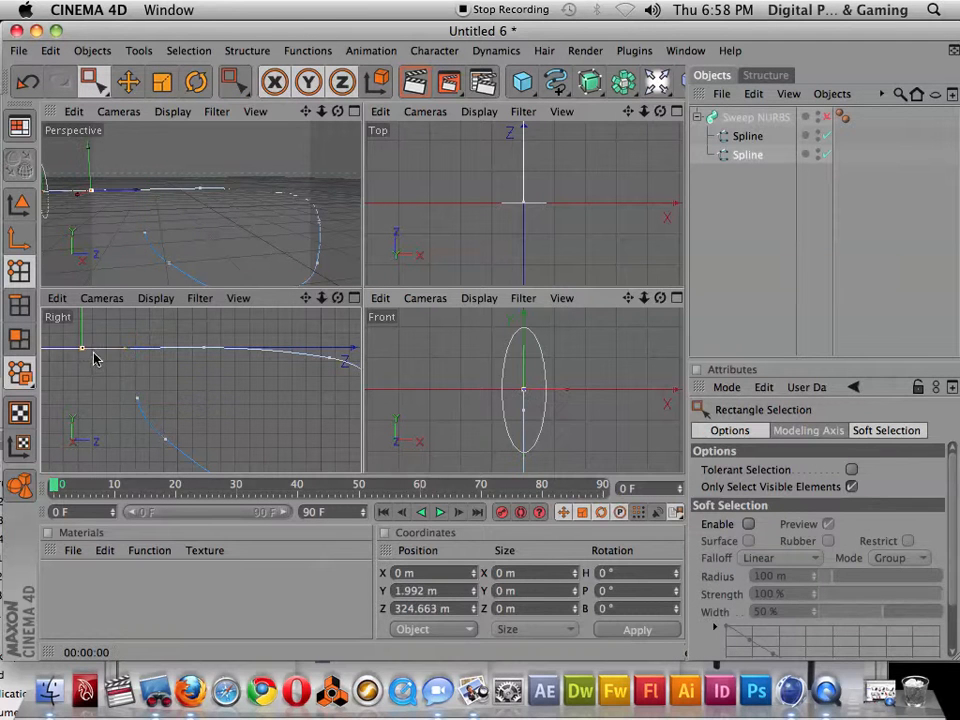
- Re-enable the Sweep NURBS and raise the selected path point to about Y 735 m in the Perspective view
click(825, 116)
middle_click(200, 197)
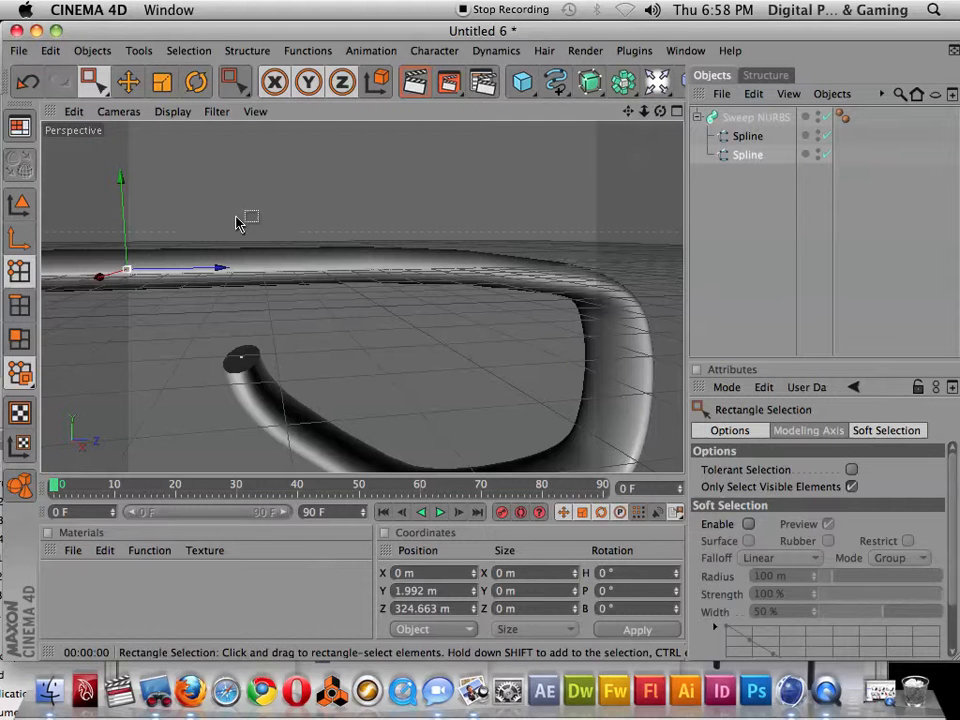
drag(127, 208, 120, 165)
scroll(567, 360, down, 4)
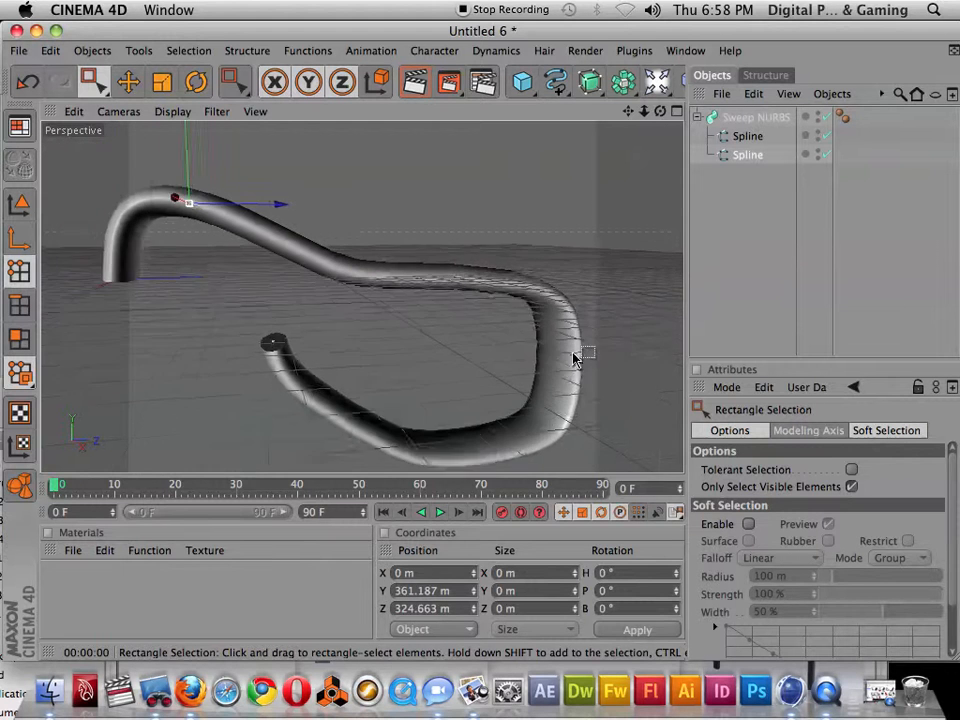
drag(204, 190, 204, 118)
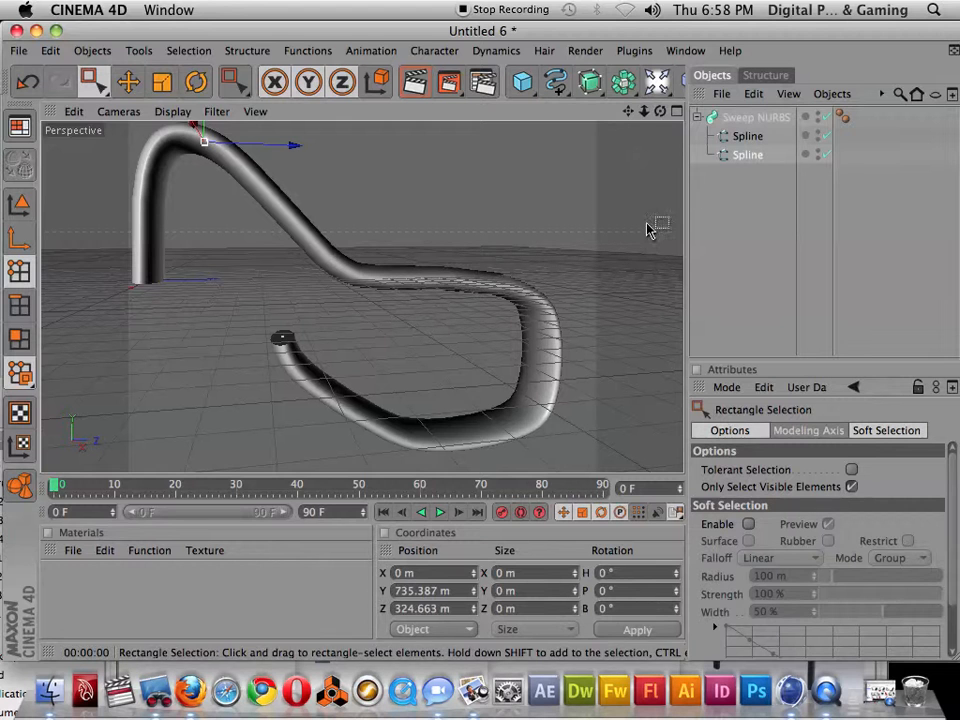
- Create a polygon copy of the Sweep NURBS with Current State to Object
click(755, 117)
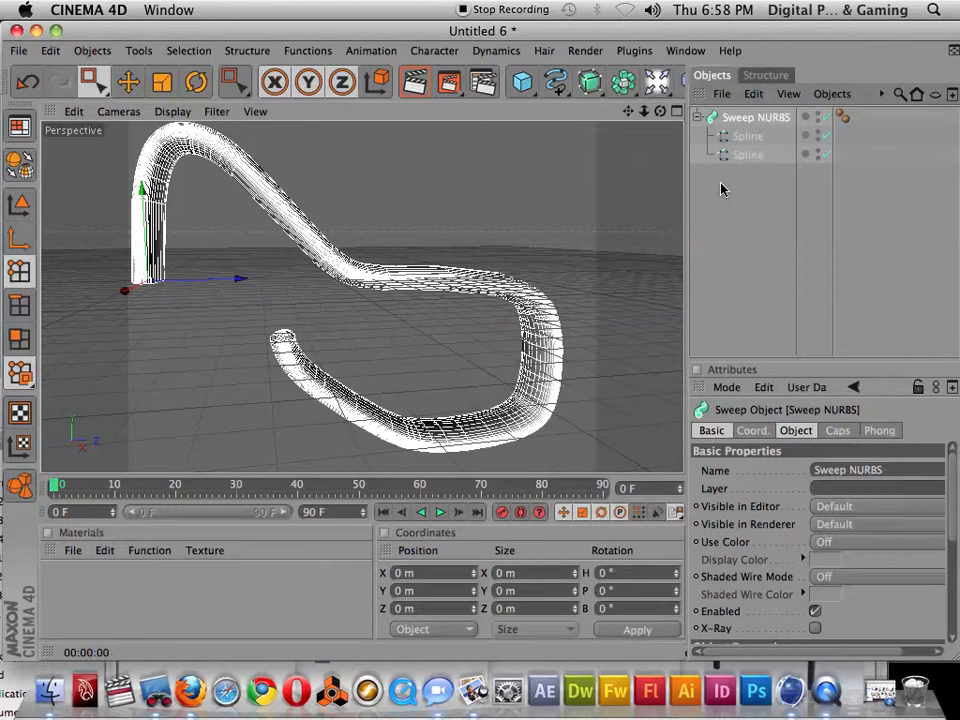
right_click(740, 120)
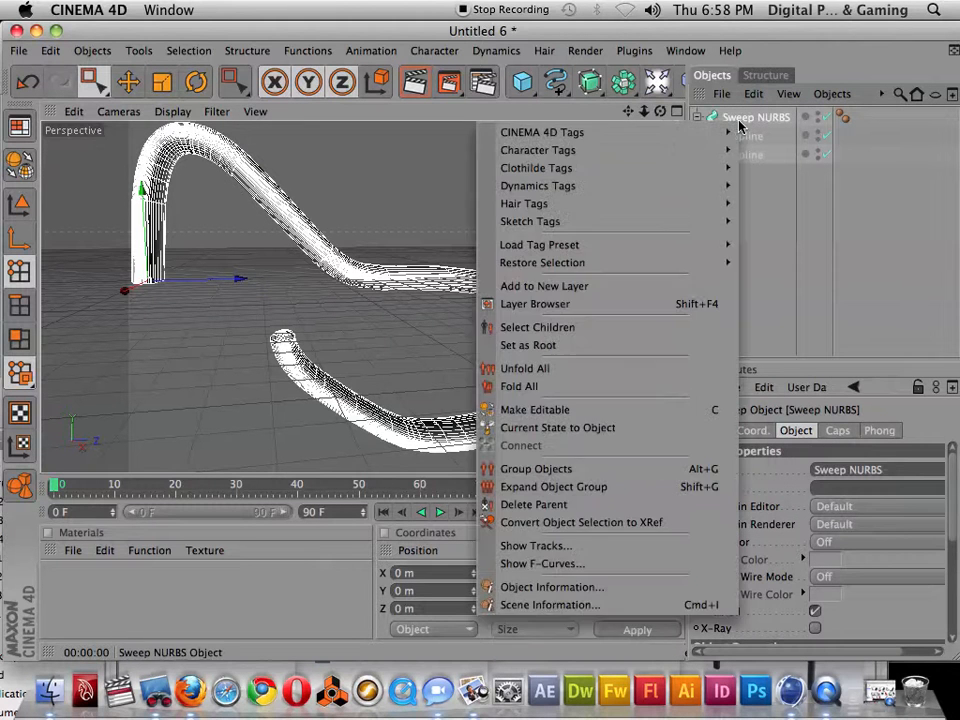
click(673, 427)
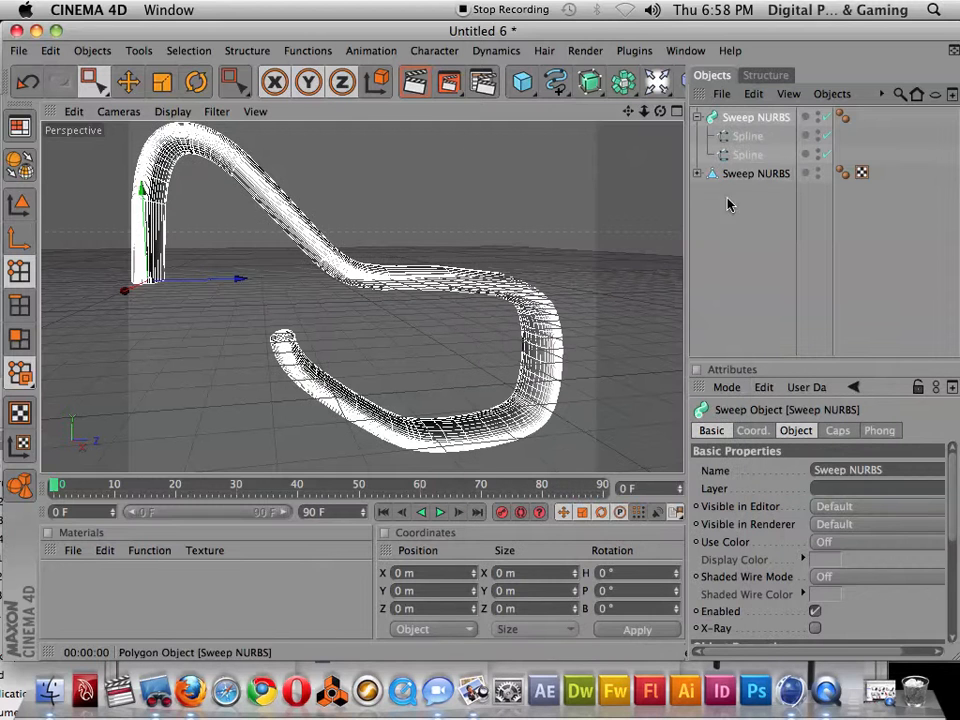
- Collapse and disable the original Sweep NURBS, then select its polygon copy in object mode
click(697, 118)
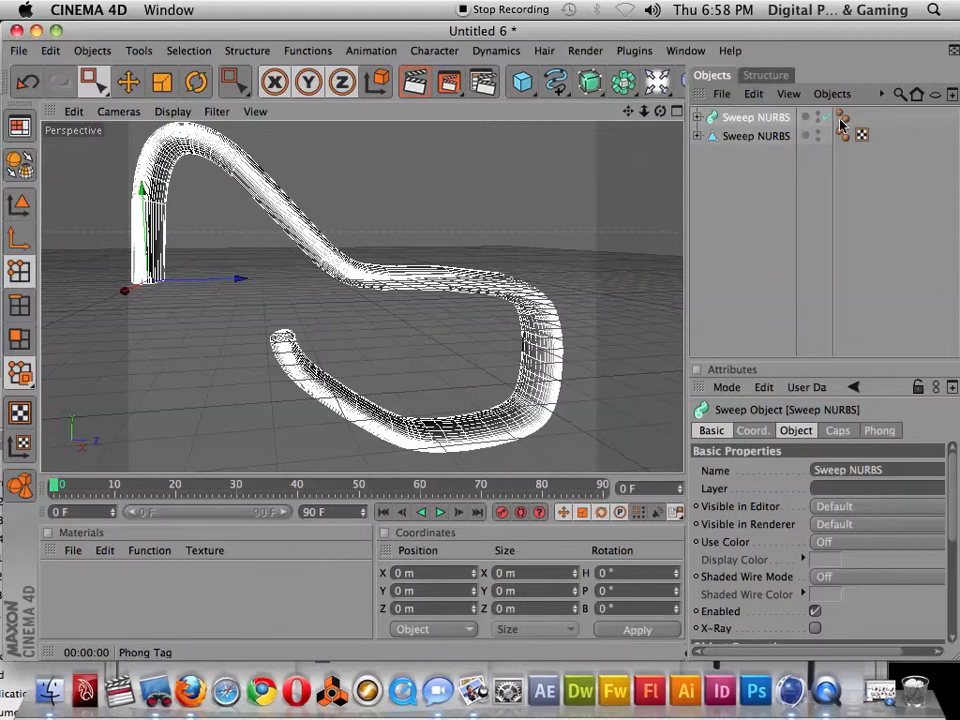
click(827, 117)
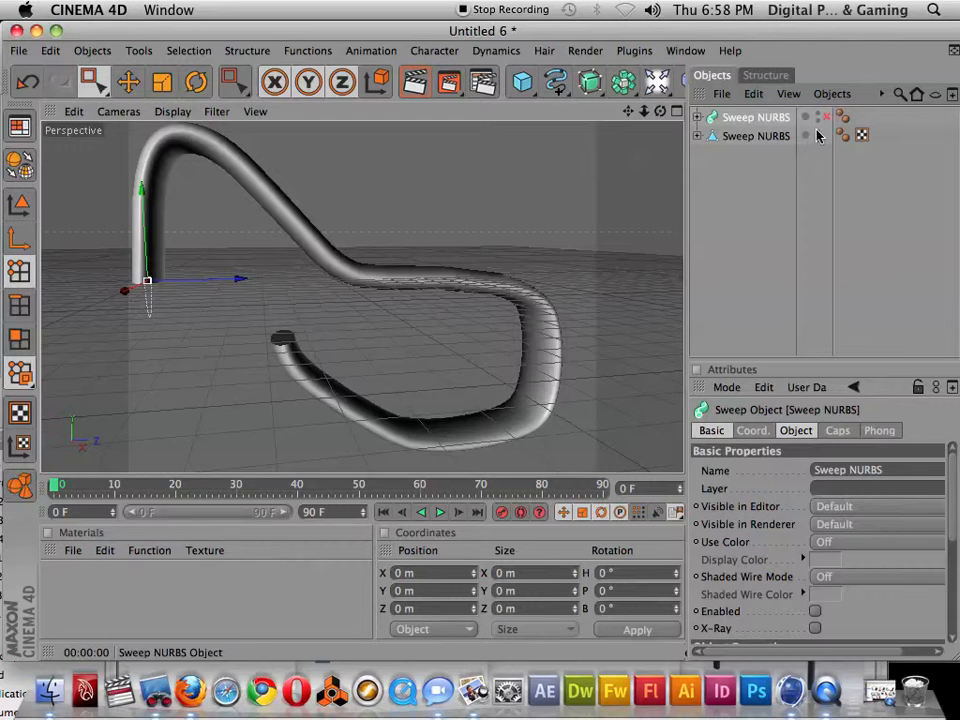
click(747, 138)
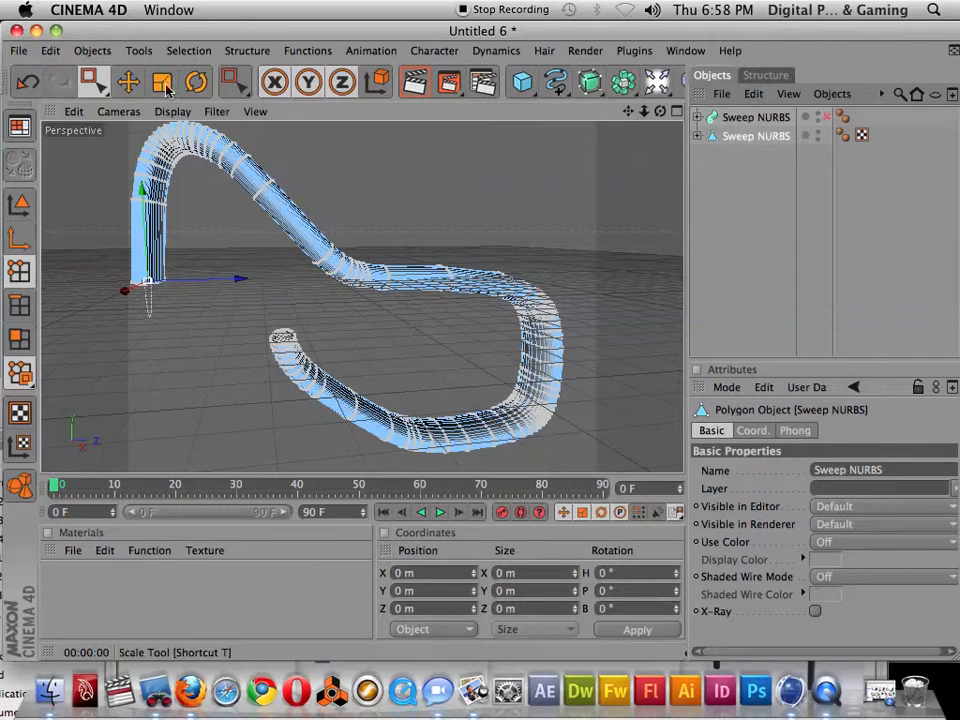
click(128, 82)
click(93, 82)
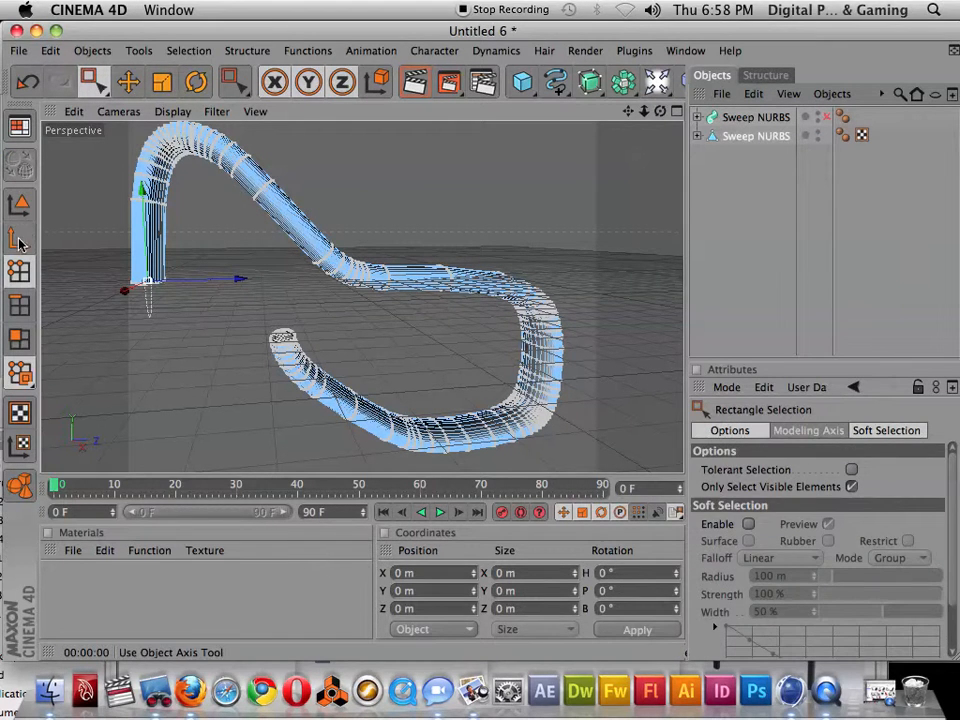
click(18, 204)
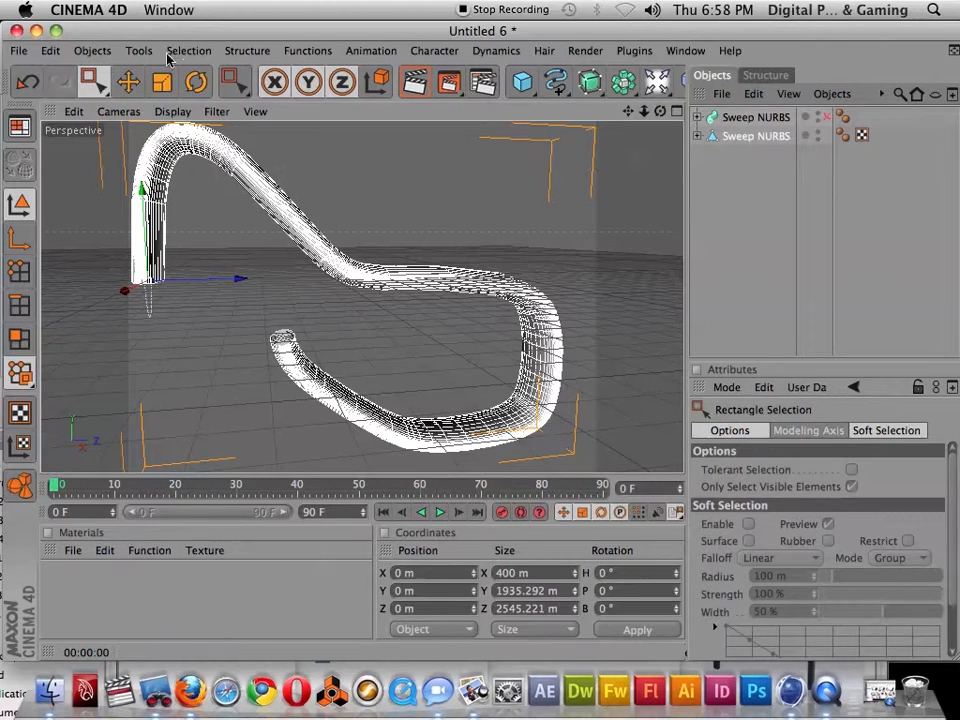
- Duplicate the polygon tube and move the copy along X to about -2117 m as the second side frame
key(e)
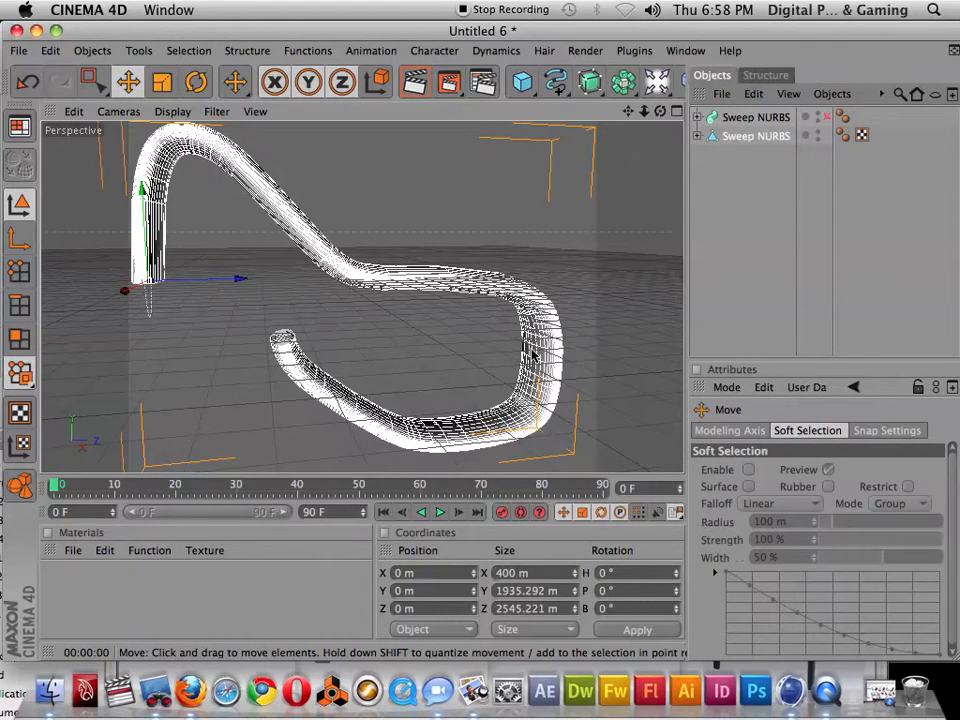
alt+drag(570, 353, 543, 311)
alt+drag(462, 395, 431, 381)
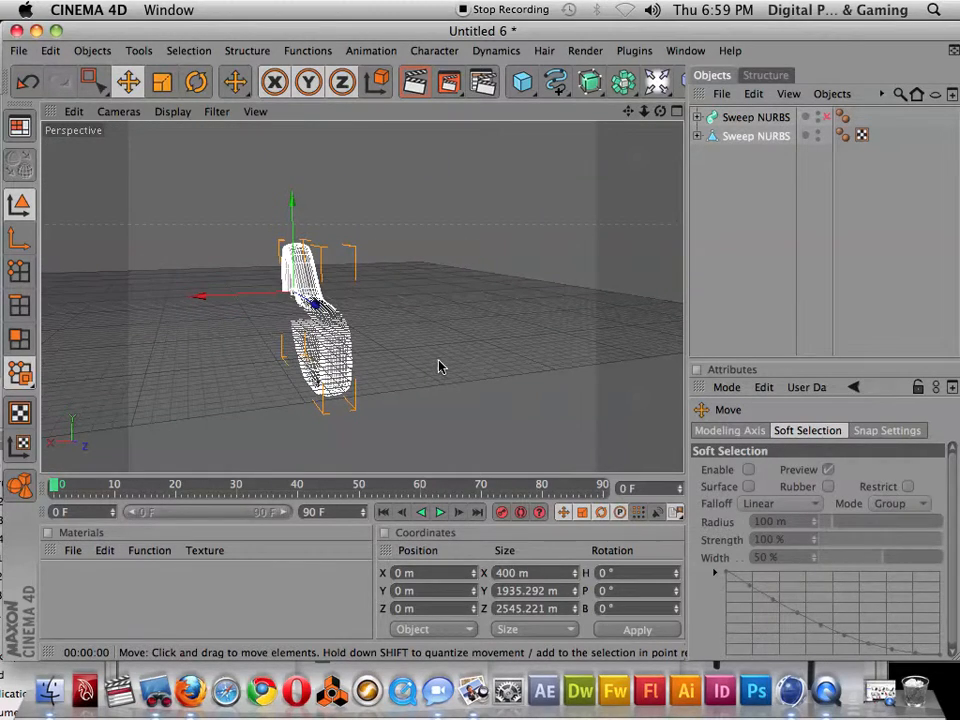
key(super+v)
drag(200, 300, 330, 300)
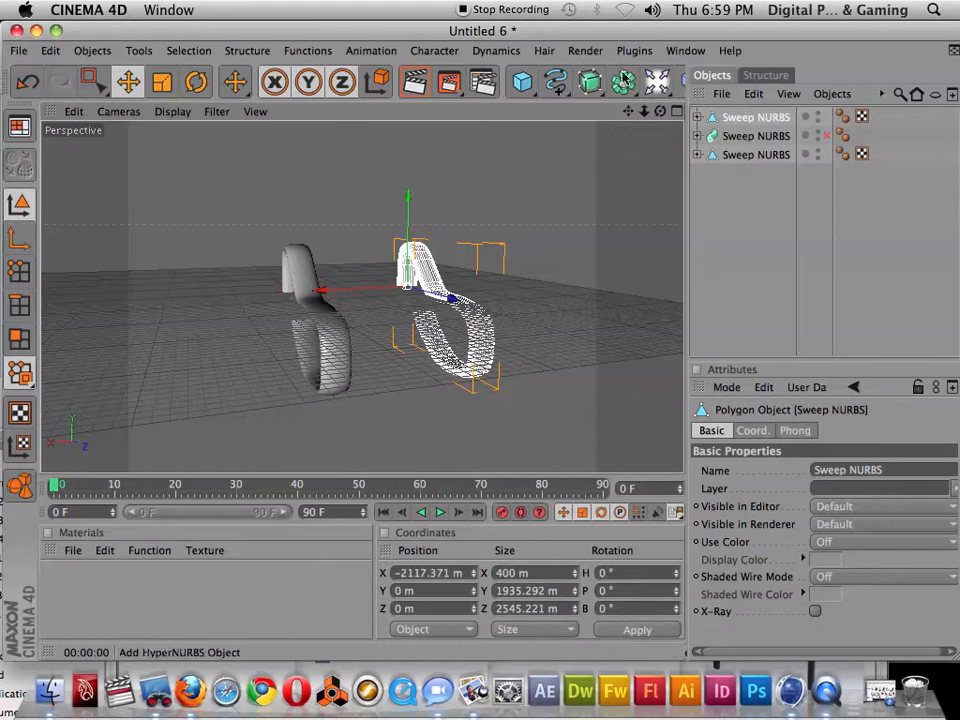
- Add a sphere primitive and scale it uniformly to about 2113 m
drag(522, 82, 664, 99)
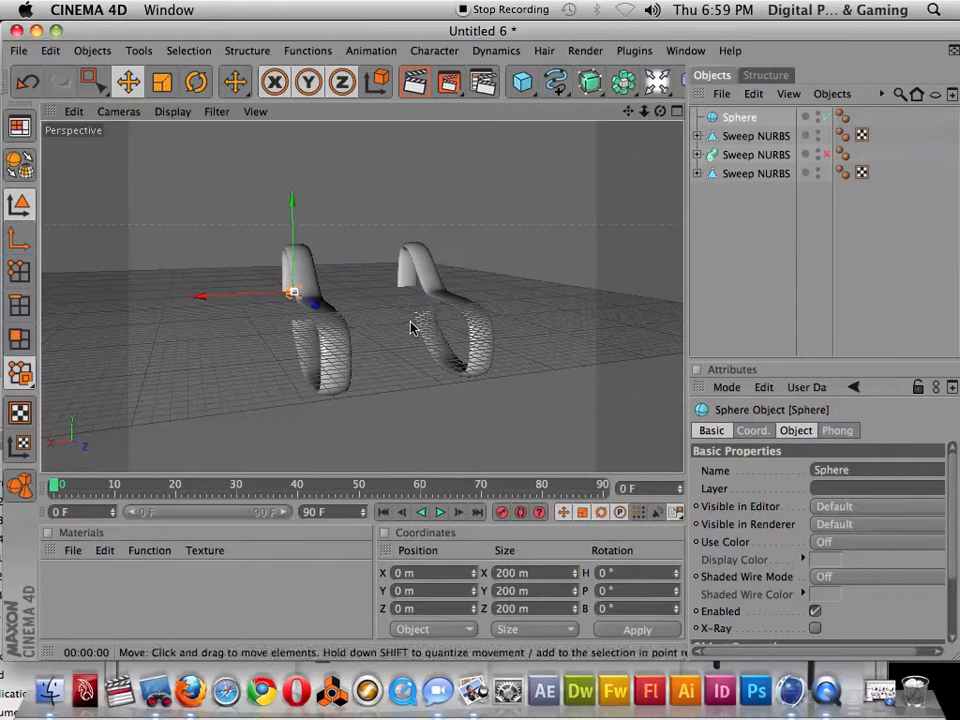
click(166, 86)
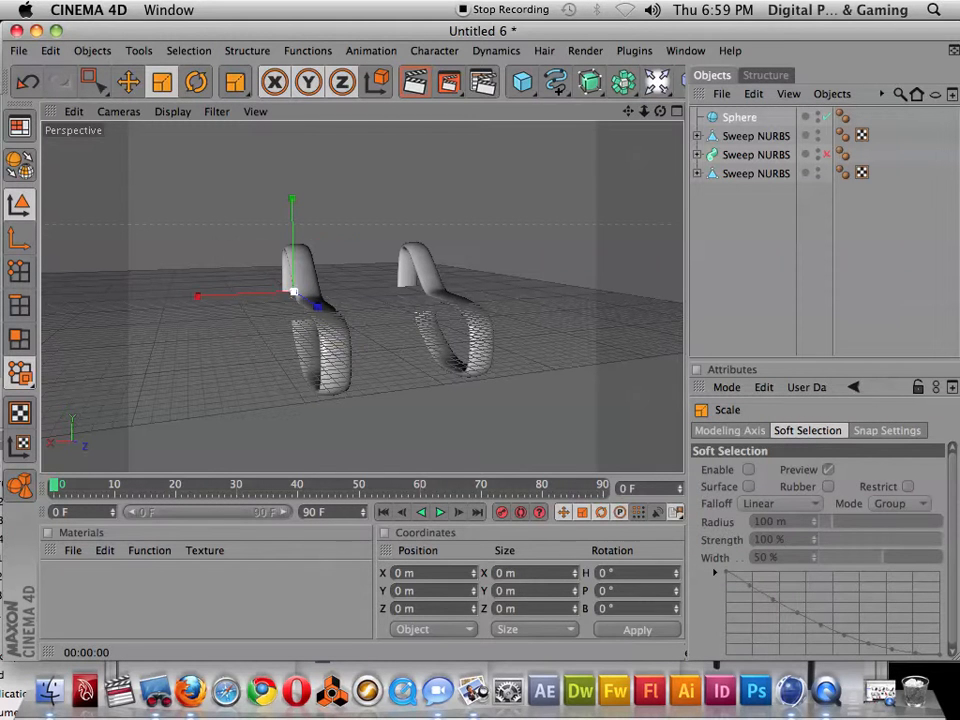
drag(166, 145, 257, 145)
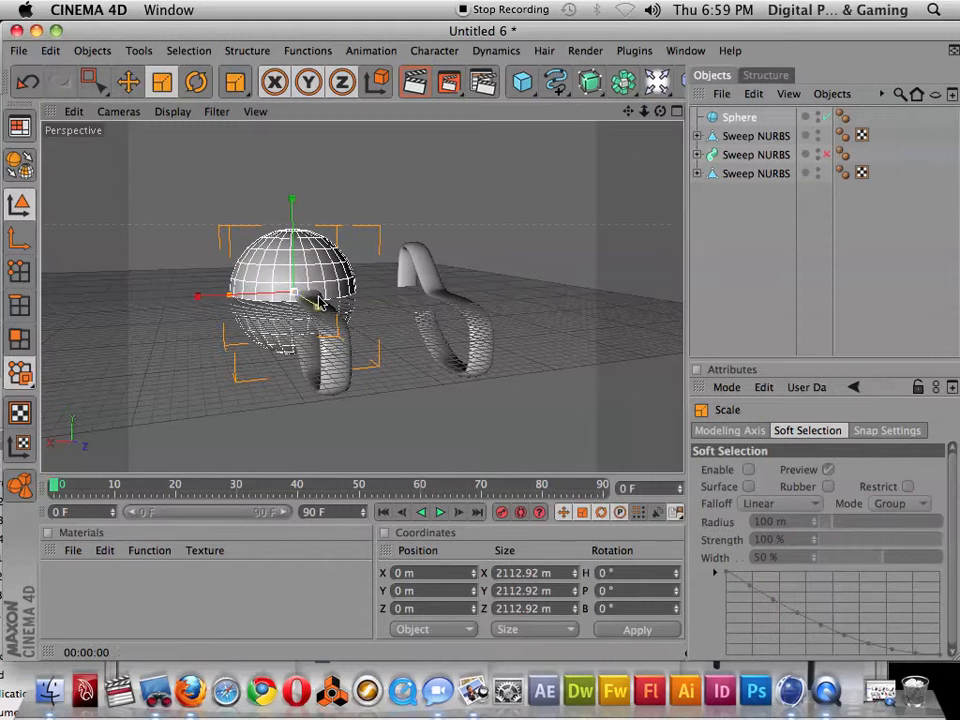
- Move the sphere between the two side frames, to about X -1300 m and Z 683 m
click(128, 82)
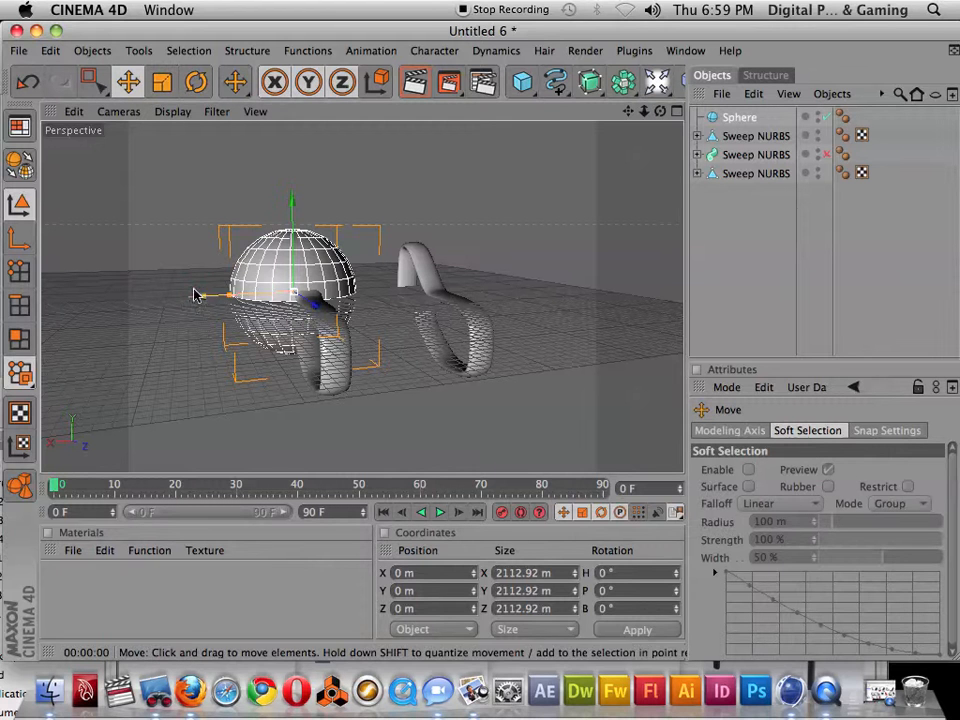
drag(197, 301, 271, 296)
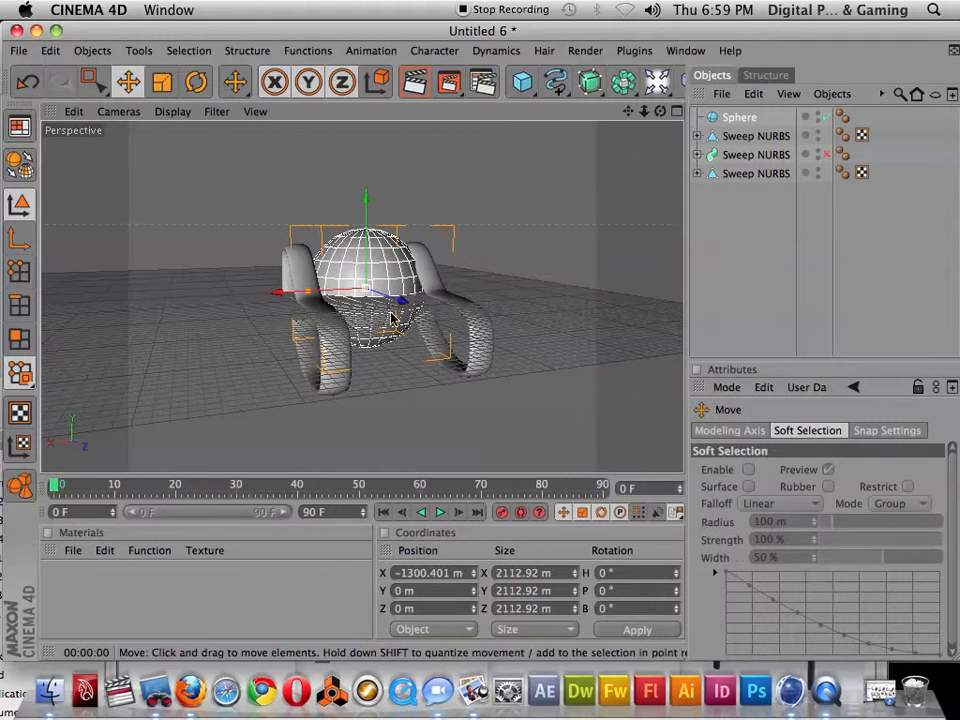
drag(405, 312, 377, 251)
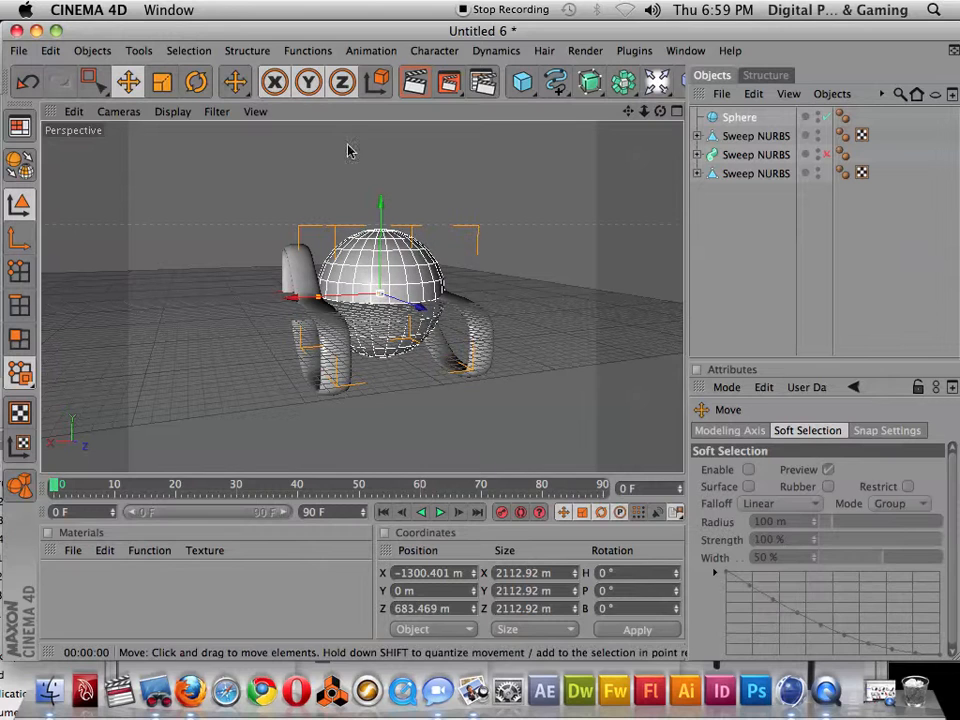
key(super+Tab)
key(super+Tab)
key(super+Tab)
key(super+Tab)
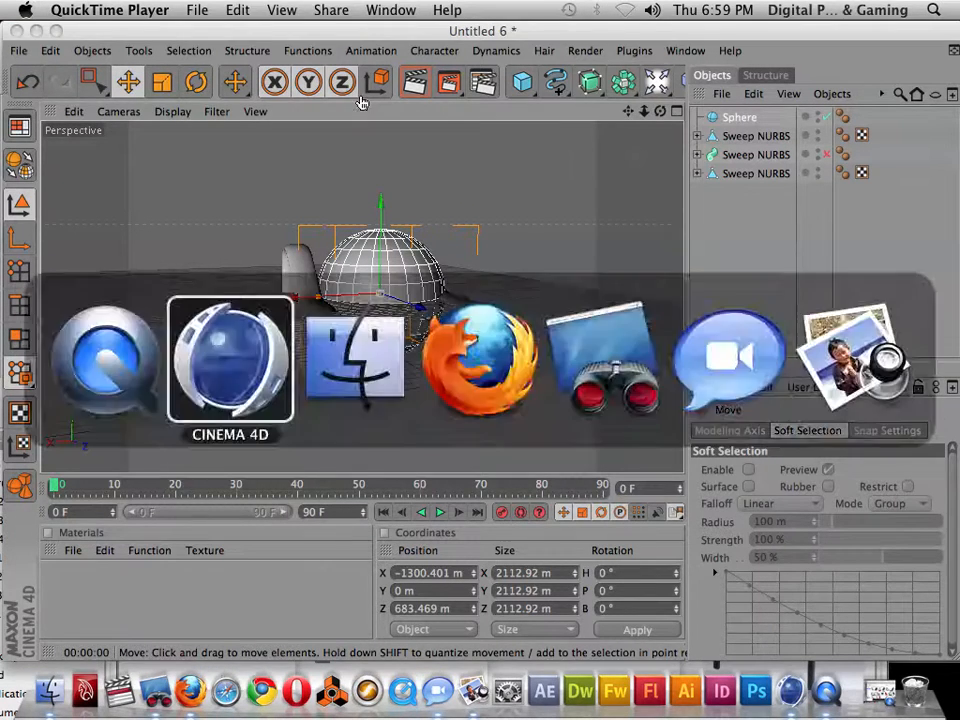